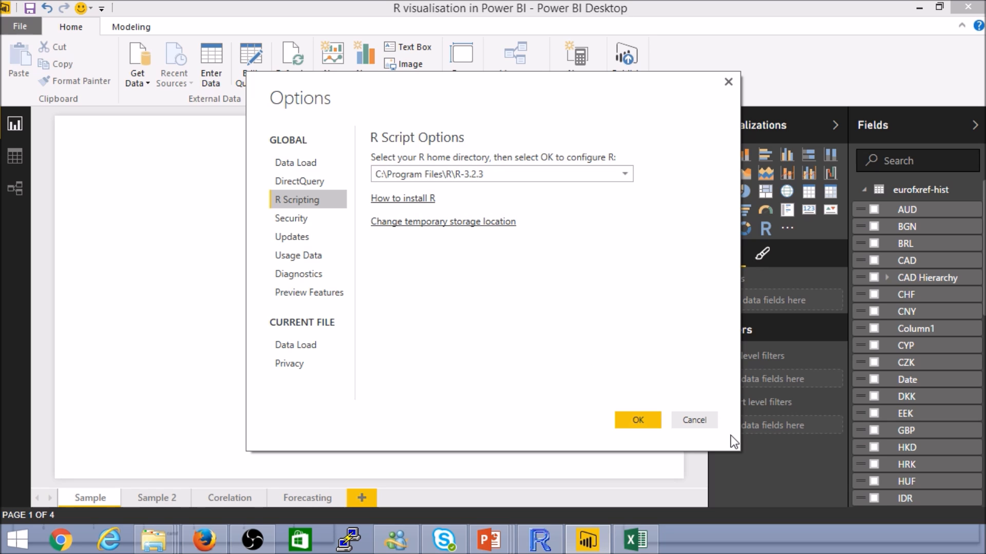
- Dismiss the R Scripting options and switch to RGui to examine the eurofxref-hist.zip source URL in the script comment
{"action": "left_click", "coordinate": [692, 419]}
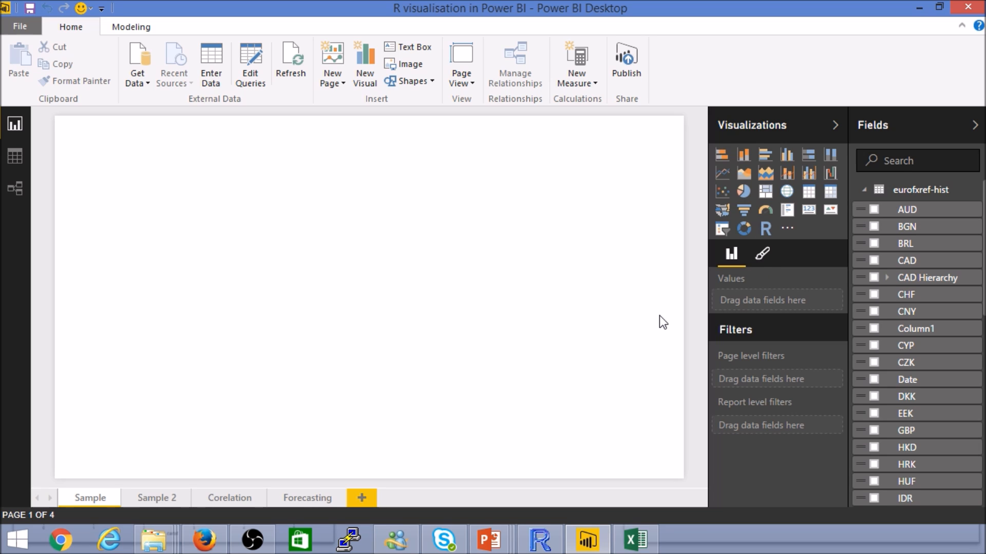
{"action": "left_click", "coordinate": [542, 543]}
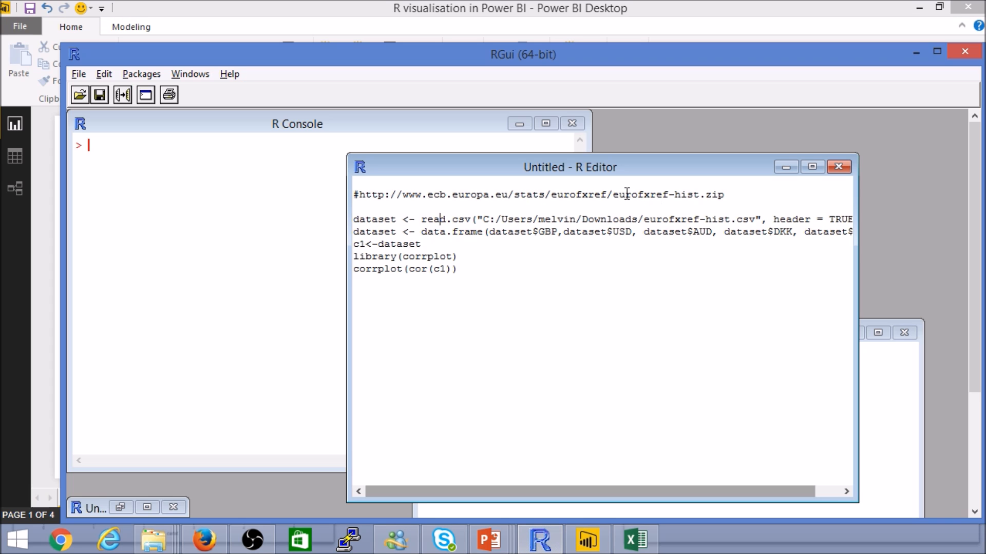
{"action": "left_click_drag", "start_coordinate": [725, 194], "coordinate": [355, 196]}
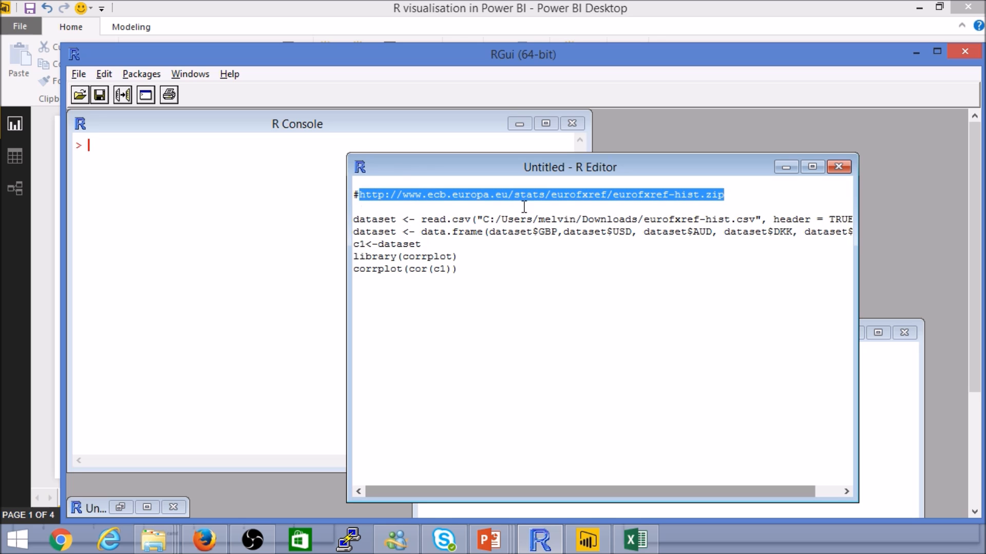
{"action": "left_click", "coordinate": [480, 207]}
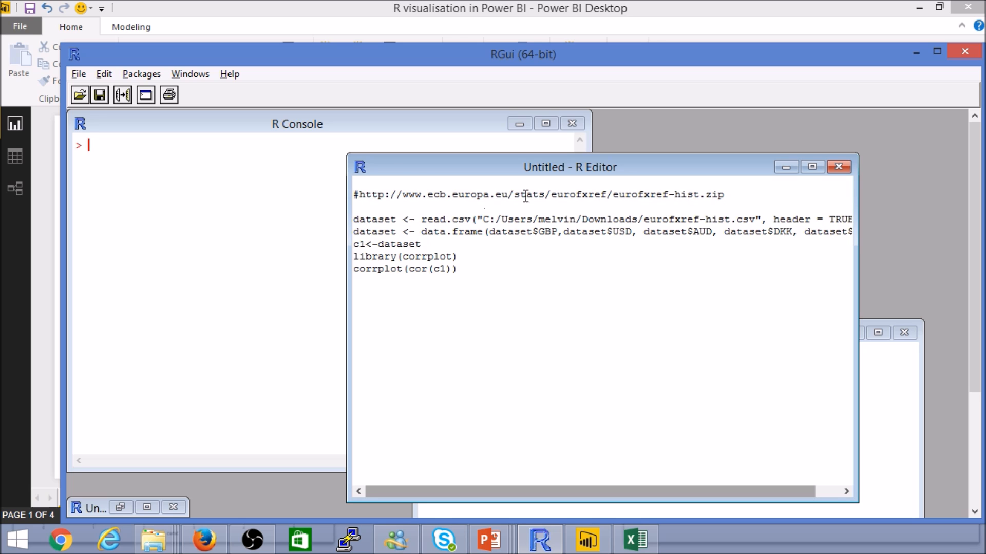
{"action": "left_click_drag", "start_coordinate": [361, 194], "coordinate": [728, 197]}
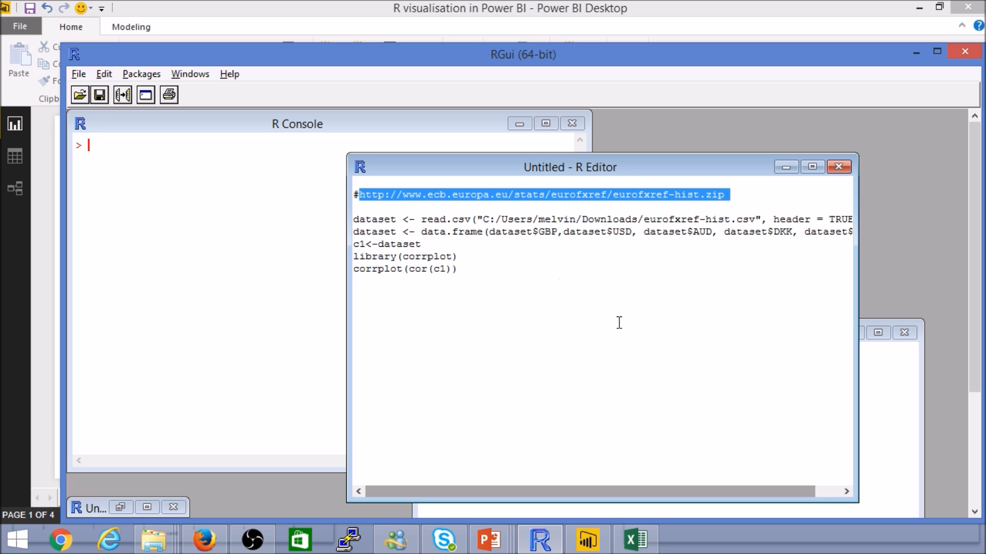
{"action": "left_click_drag", "start_coordinate": [629, 168], "coordinate": [557, 164]}
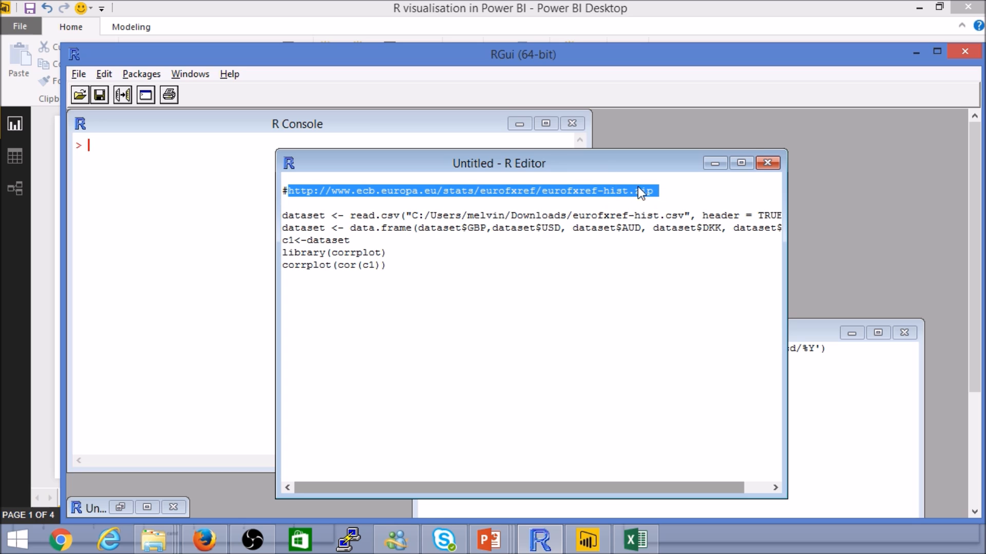
{"action": "left_click", "coordinate": [591, 243]}
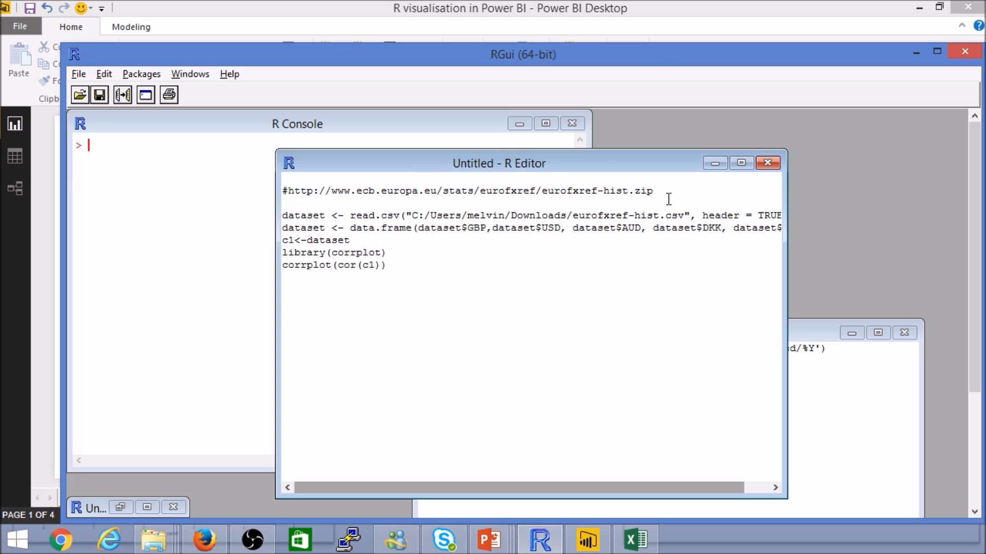
{"action": "left_click_drag", "start_coordinate": [656, 189], "coordinate": [289, 190]}
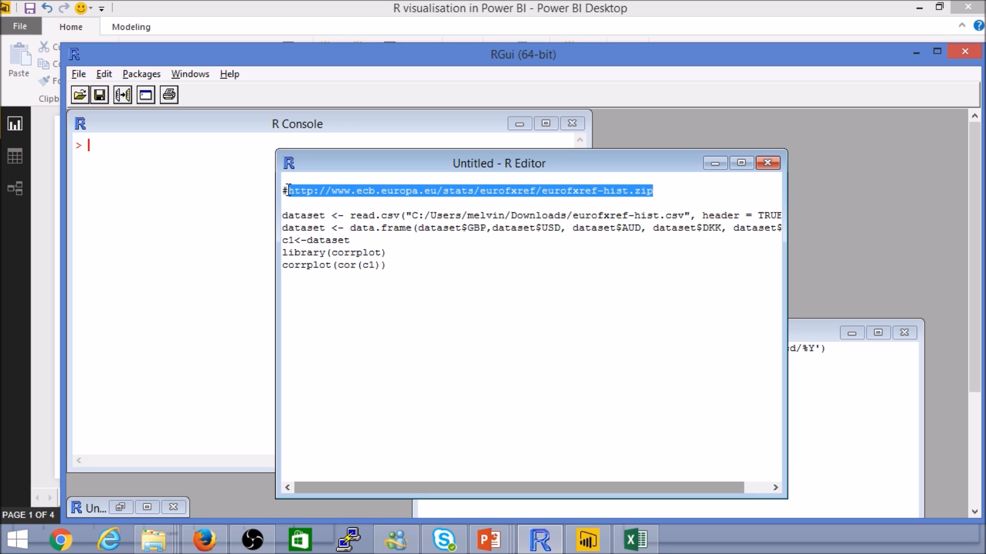
- Switch to Excel and examine the USD and GBP rate columns of the eurofxref-hist sheet
{"action": "left_click", "coordinate": [648, 549]}
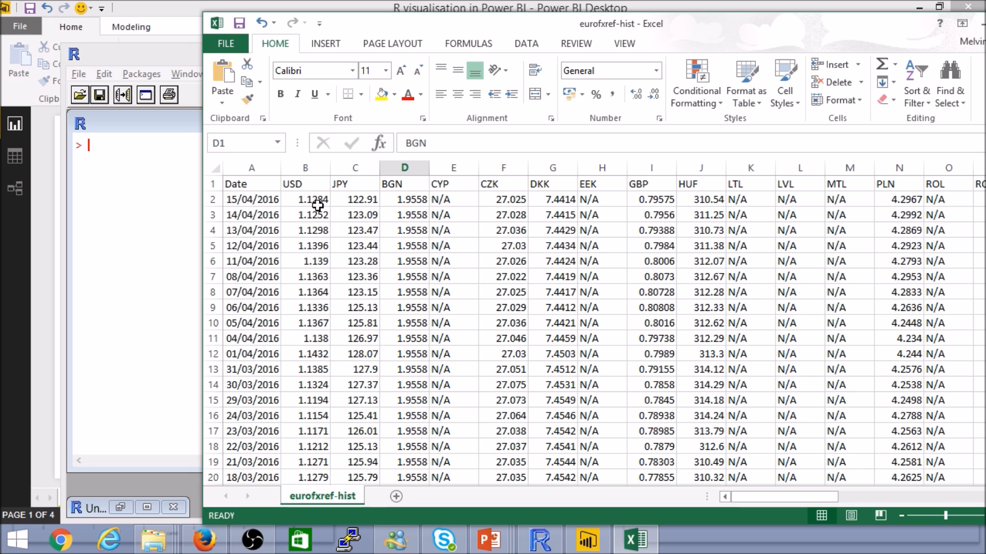
{"action": "left_click", "coordinate": [296, 187]}
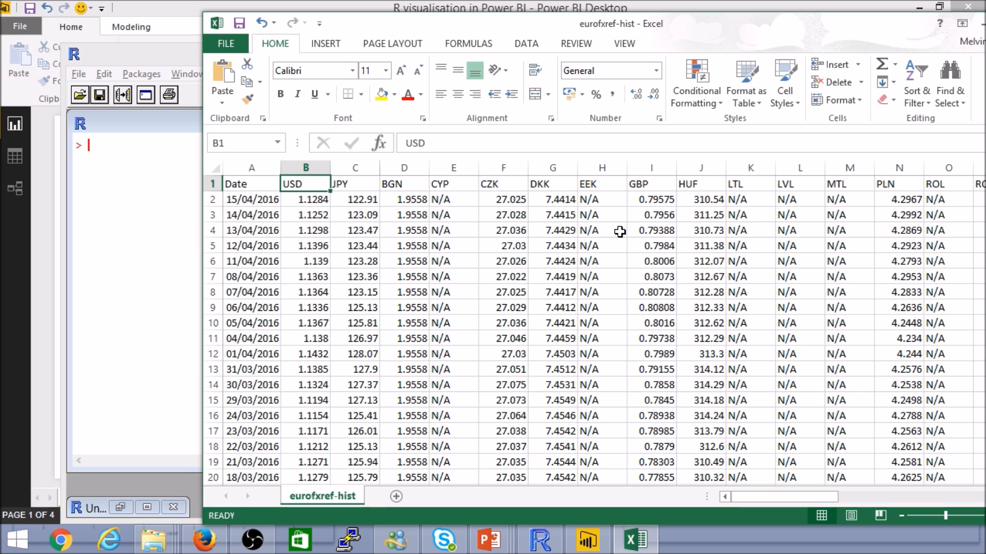
{"action": "left_click", "coordinate": [641, 184]}
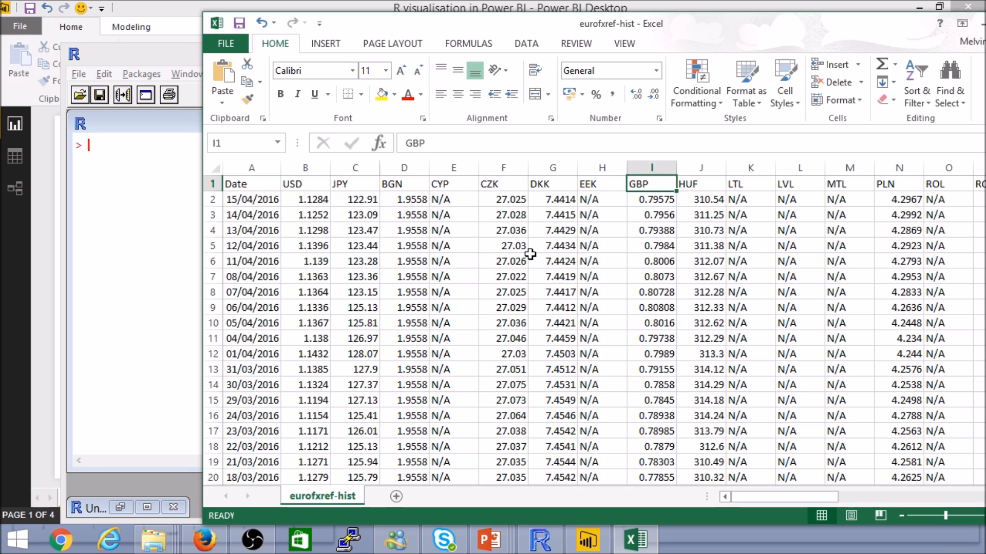
{"action": "left_click_drag", "start_coordinate": [780, 495], "coordinate": [737, 504]}
{"action": "left_click", "coordinate": [982, 23]}
- Switch back to Power BI Desktop and look through the fields of the eurofxref-hist table
{"action": "left_click", "coordinate": [588, 539]}
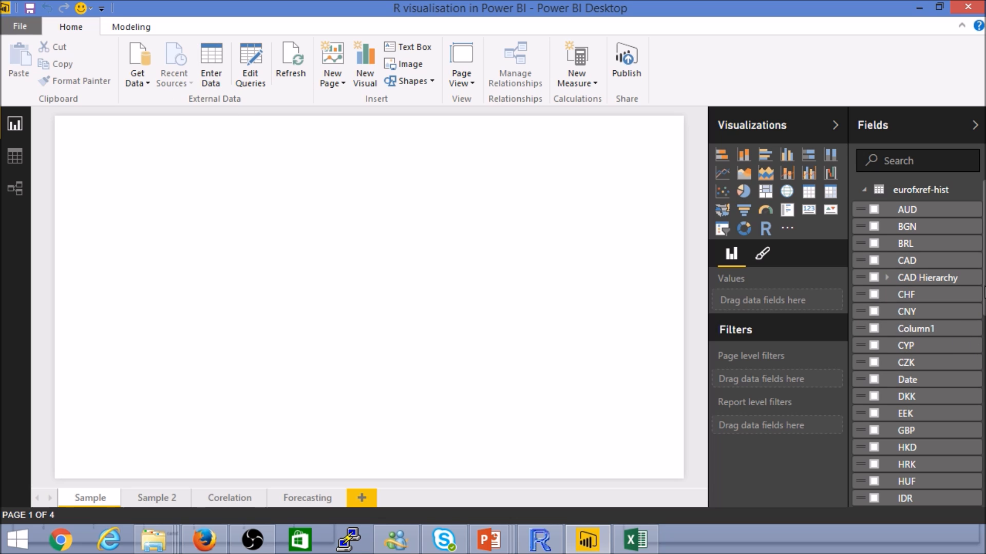
{"action": "scroll", "coordinate": [917, 344], "scroll_direction": "down", "scroll_amount": 6}
{"action": "scroll", "coordinate": [981, 360], "scroll_direction": "up", "scroll_amount": 6}
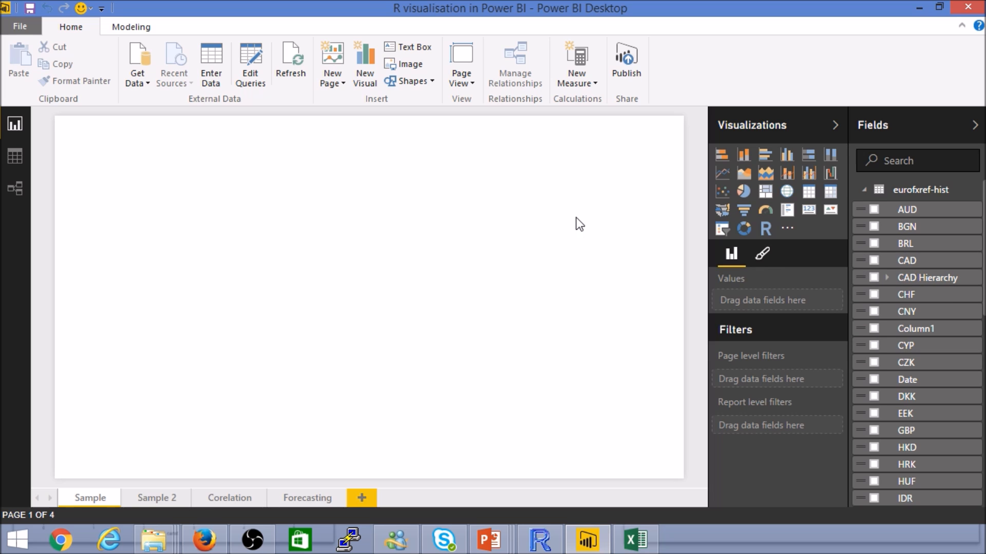
- Inspect the Year formula of the Added Custom step in the Query Editor, then close the editor without changes
{"action": "left_click", "coordinate": [252, 74]}
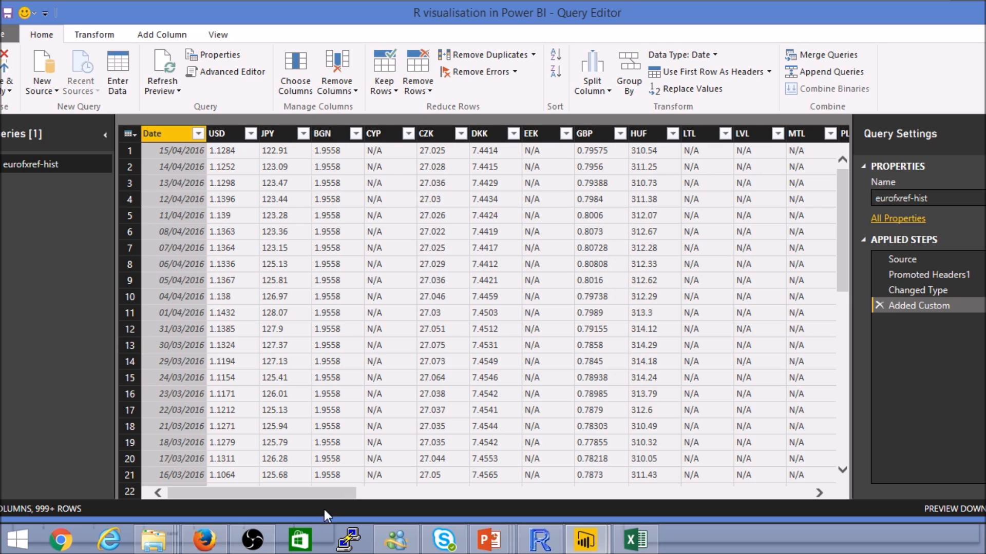
{"action": "left_click", "coordinate": [907, 302]}
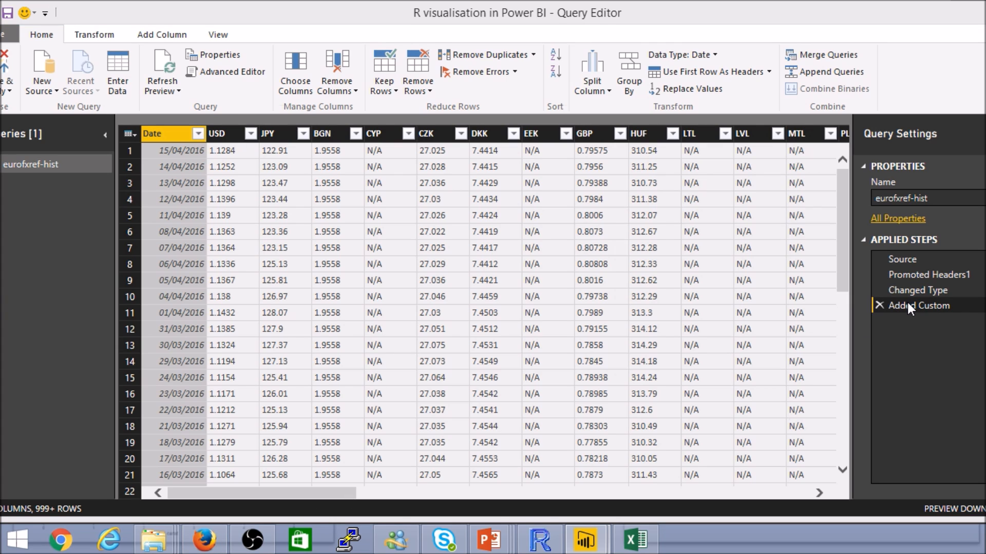
{"action": "double_click", "coordinate": [907, 304]}
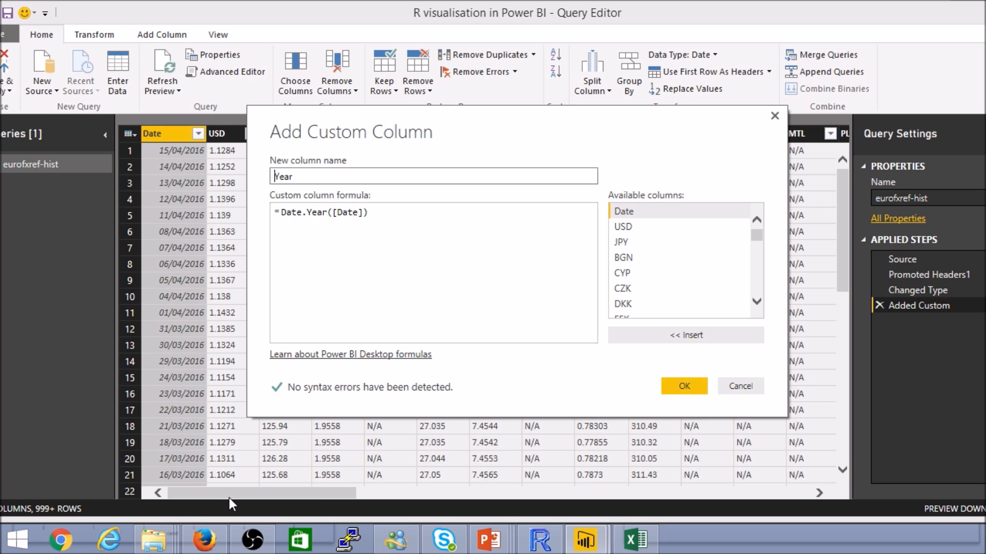
{"action": "left_click", "coordinate": [732, 385]}
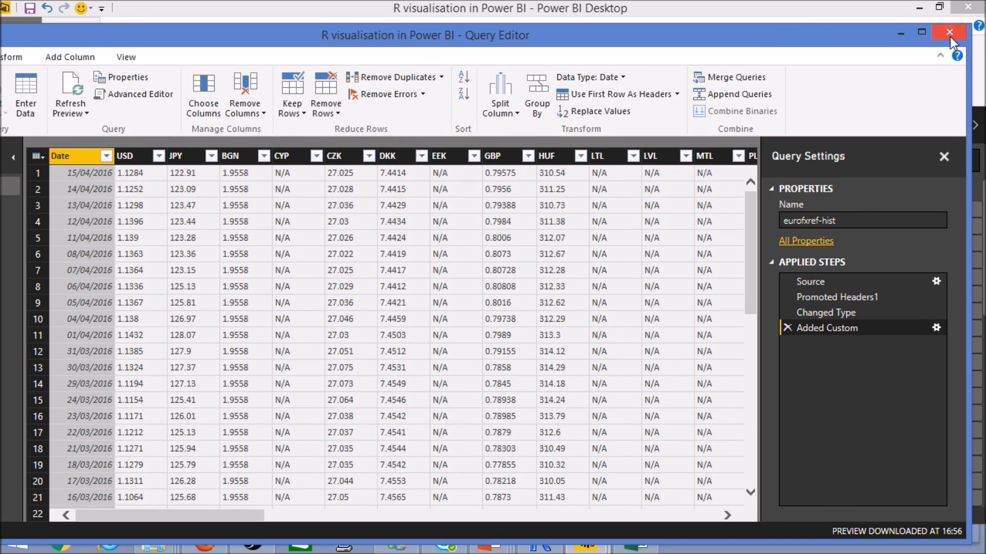
{"action": "left_click", "coordinate": [949, 32]}
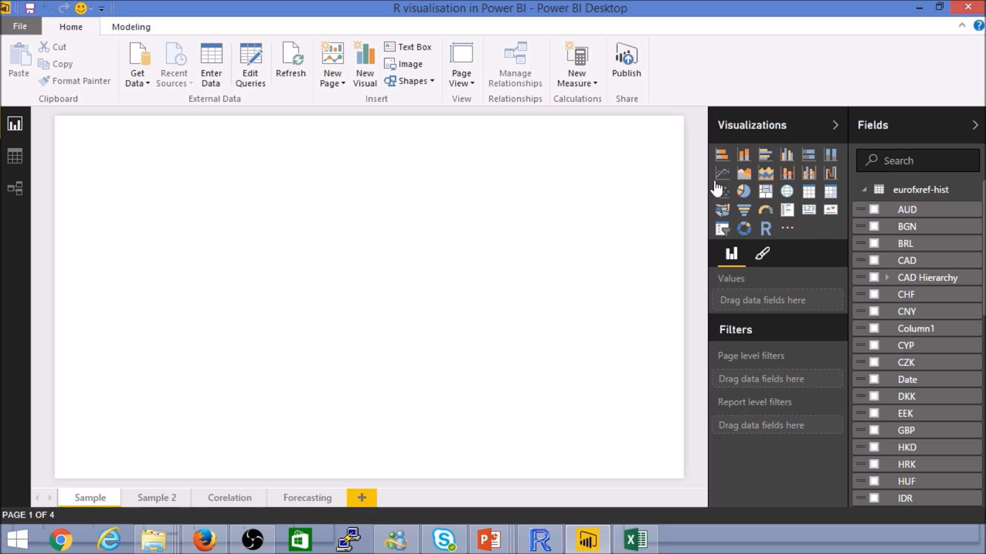
- Insert an enlarged R script visual with the Date and GBP fields on the Sample page and expand its script editor
{"action": "left_click", "coordinate": [765, 229]}
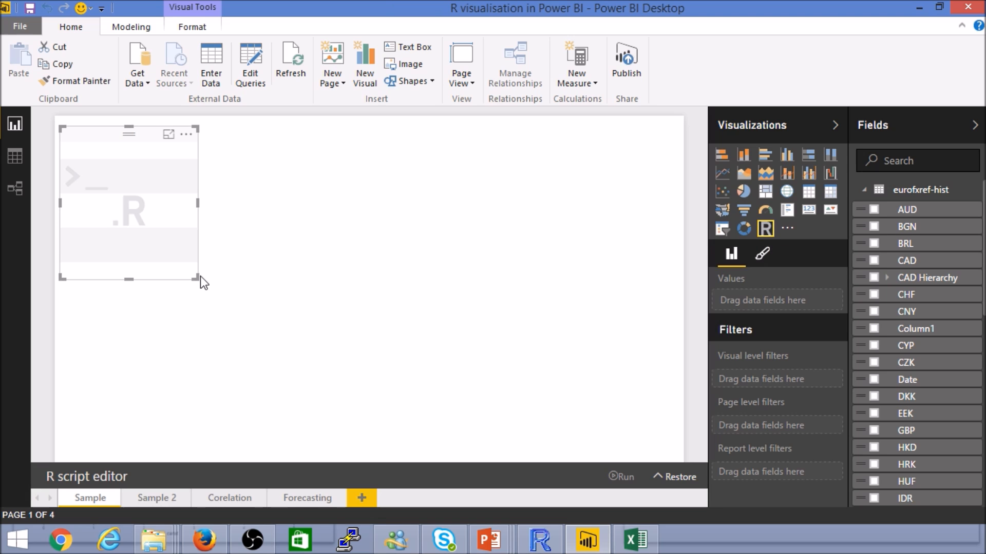
{"action": "left_click_drag", "start_coordinate": [197, 278], "coordinate": [383, 349]}
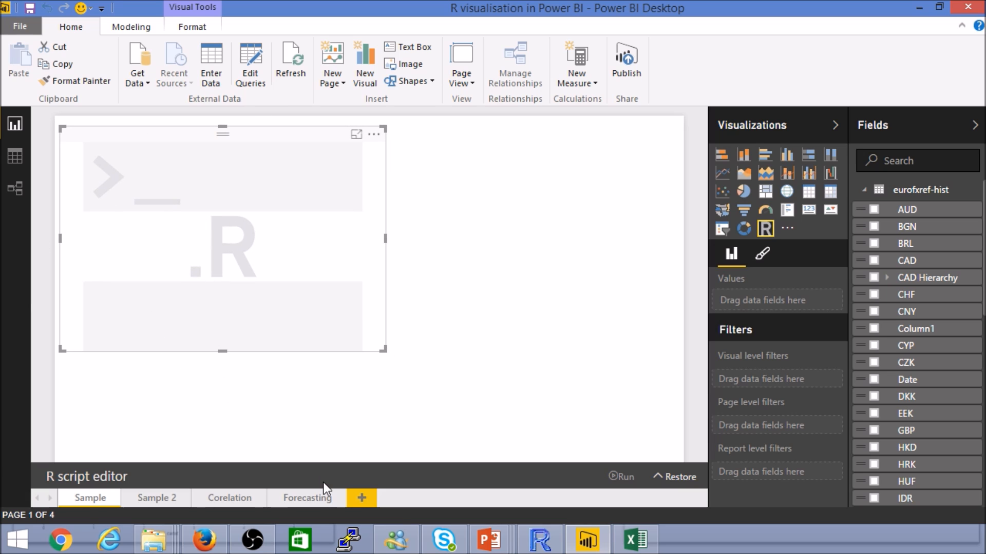
{"action": "left_click", "coordinate": [675, 477]}
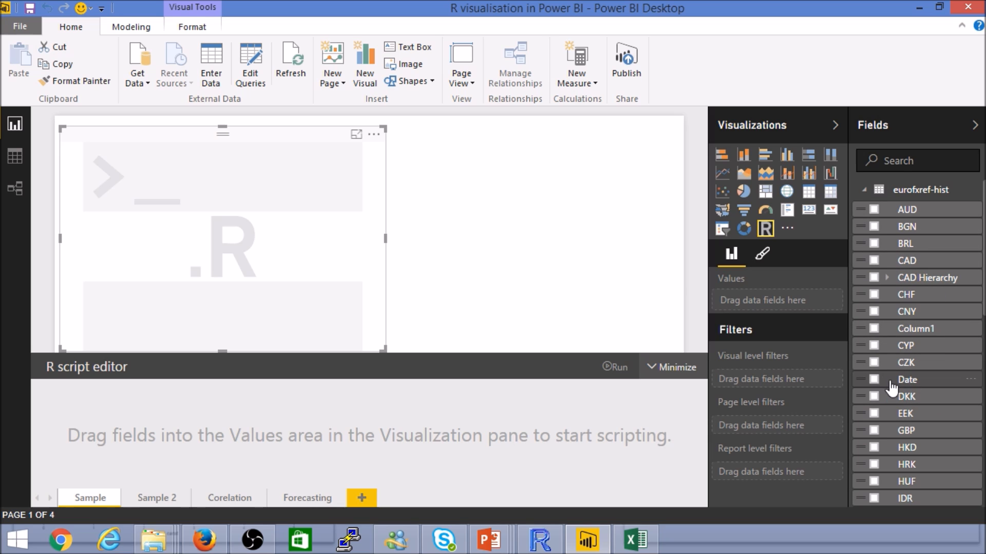
{"action": "left_click", "coordinate": [874, 380]}
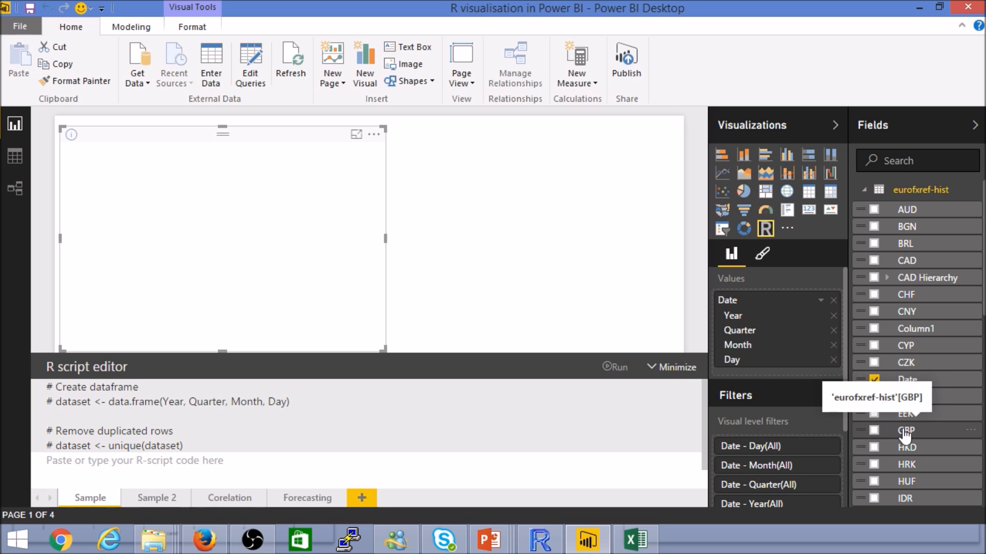
{"action": "left_click", "coordinate": [875, 432]}
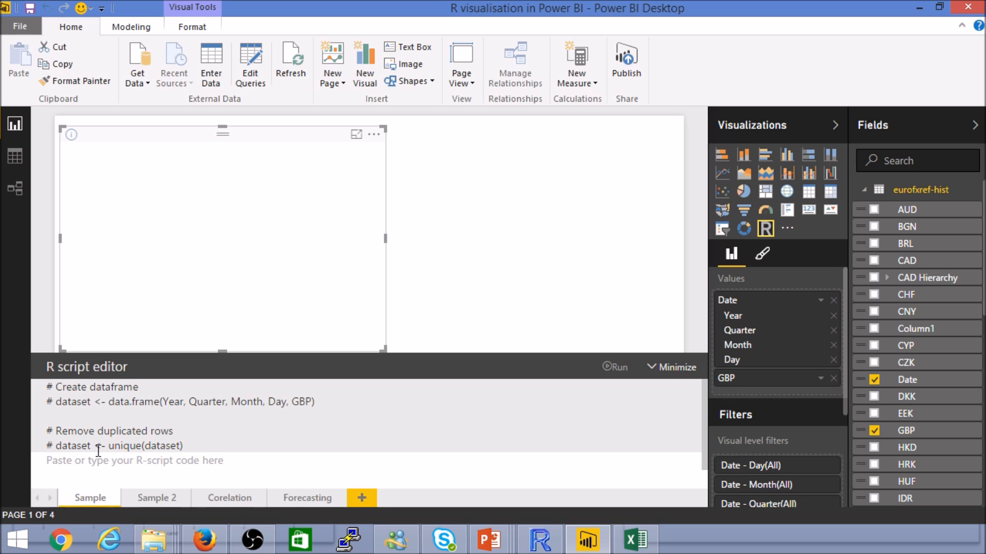
- Enter plot(dataset$GBP) in the R script of the visual and run it
{"action": "left_click", "coordinate": [247, 462]}
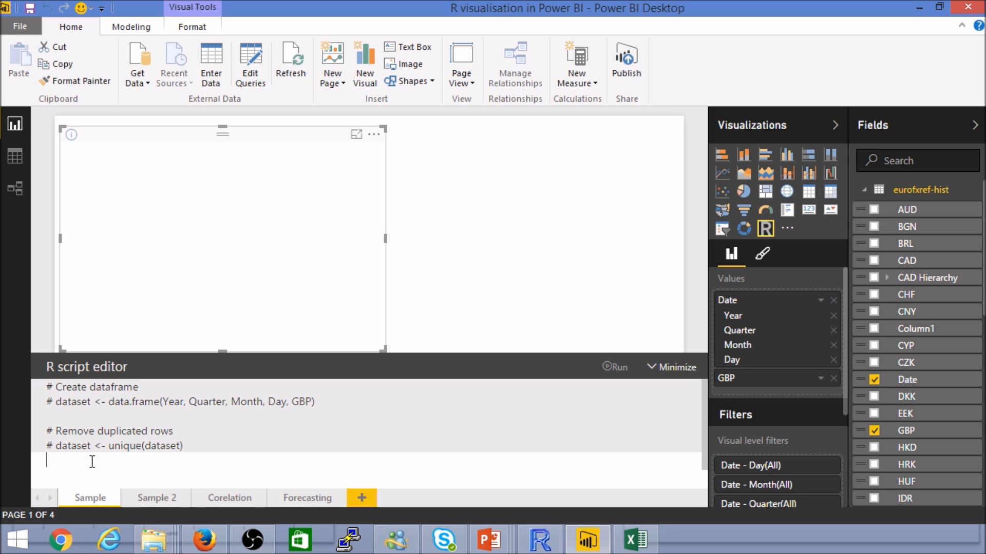
{"action": "type", "text": "plot("}
{"action": "type", "text": "dataset$"}
{"action": "type", "text": "GBP)"}
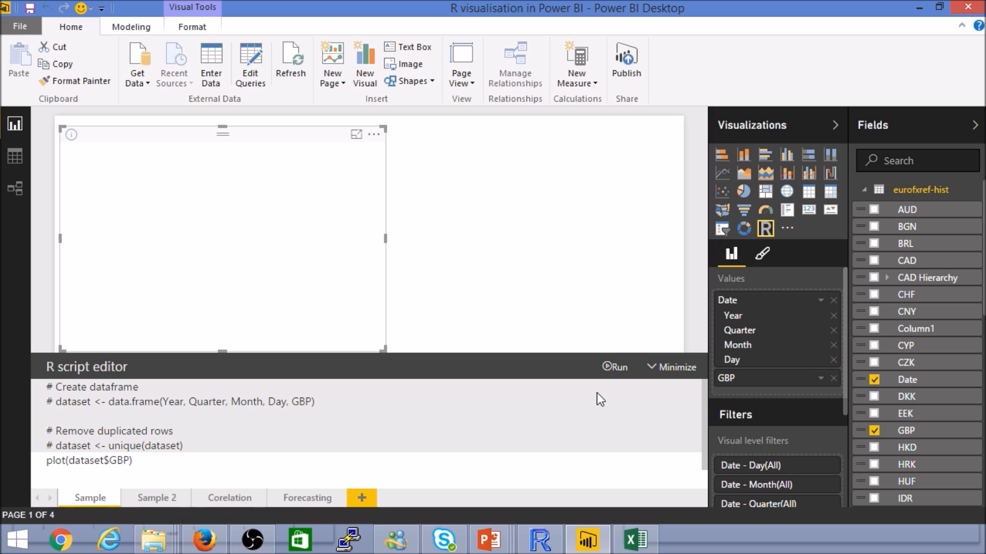
{"action": "left_click", "coordinate": [614, 368]}
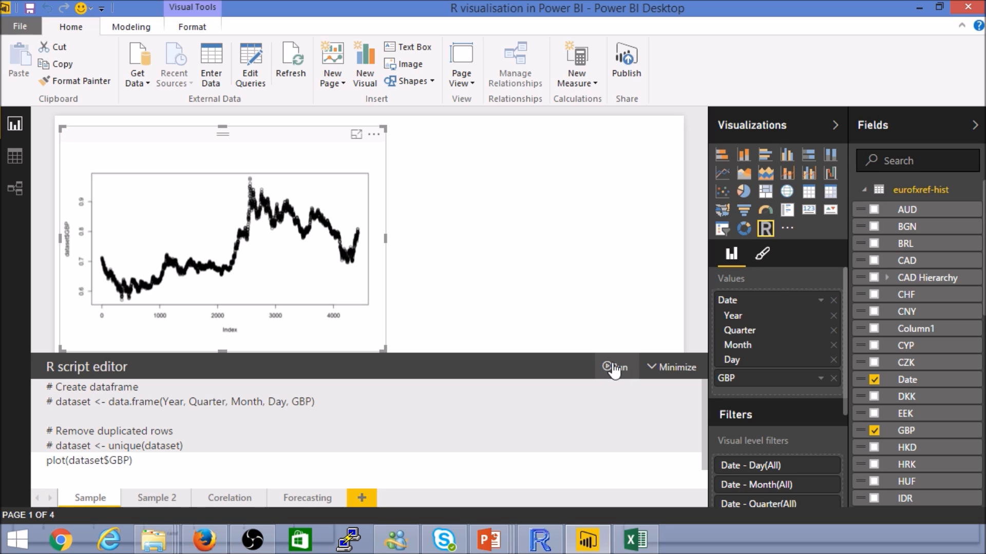
- Resize the GBP plot visual so it spans most of the width of the report page
{"action": "left_click_drag", "start_coordinate": [383, 350], "coordinate": [589, 339]}
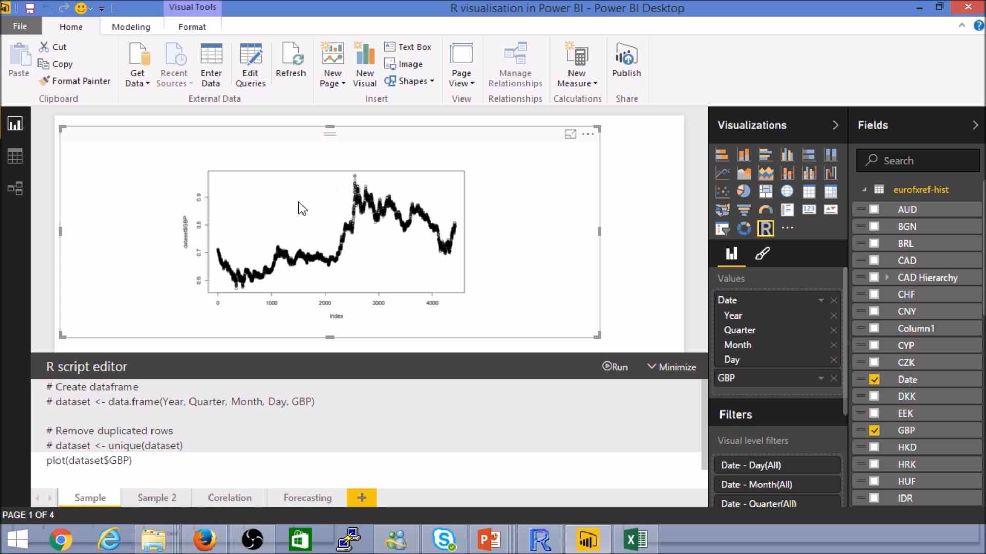
{"action": "left_click_drag", "start_coordinate": [598, 336], "coordinate": [502, 343]}
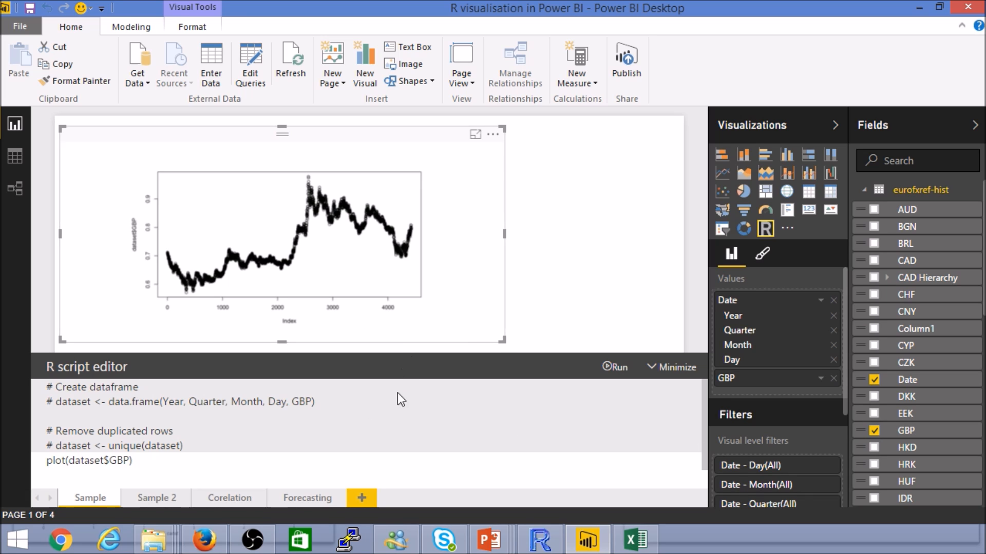
{"action": "left_click_drag", "start_coordinate": [503, 339], "coordinate": [555, 332]}
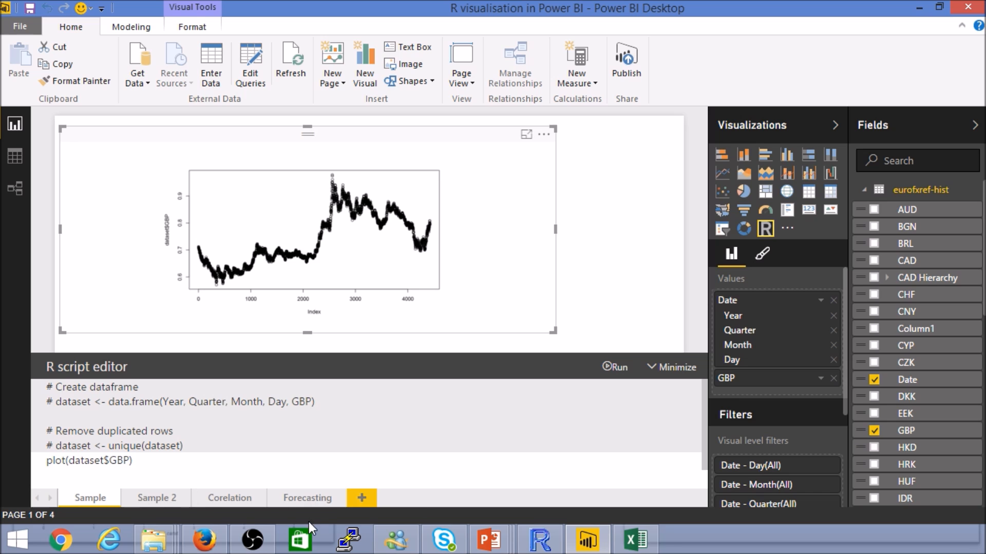
- Append the lines x<- rnorm(100) and plot(x) below the GBP plot in the R script and run it
{"action": "left_click", "coordinate": [157, 465]}
{"action": "type", "text": "x<- rnaorm("}
{"action": "key", "text": "BackSpace"}
{"action": "key", "text": "BackSpace"}
{"action": "key", "text": "BackSpace"}
{"action": "key", "text": "BackSpace"}
{"action": "type", "text": "rom"}
{"action": "key", "text": "BackSpace"}
{"action": "key", "text": "BackSpace"}
{"action": "key", "text": "BackSpace"}
{"action": "key", "text": "BackSpace"}
{"action": "type", "text": "norm(100)"}
{"action": "key", "text": "Return"}
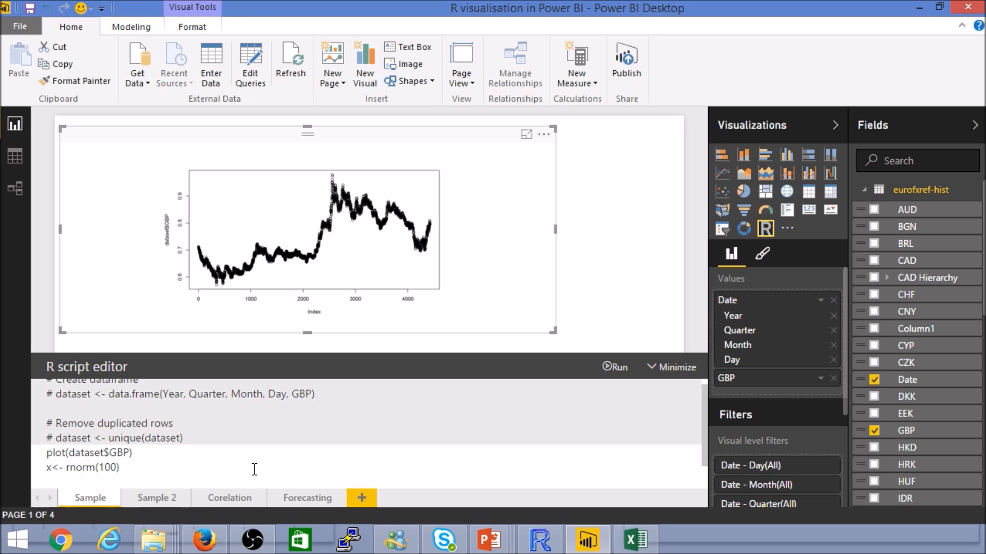
{"action": "type", "text": "plot(x)"}
{"action": "left_click", "coordinate": [623, 370]}
{"action": "key", "text": "super+c"}
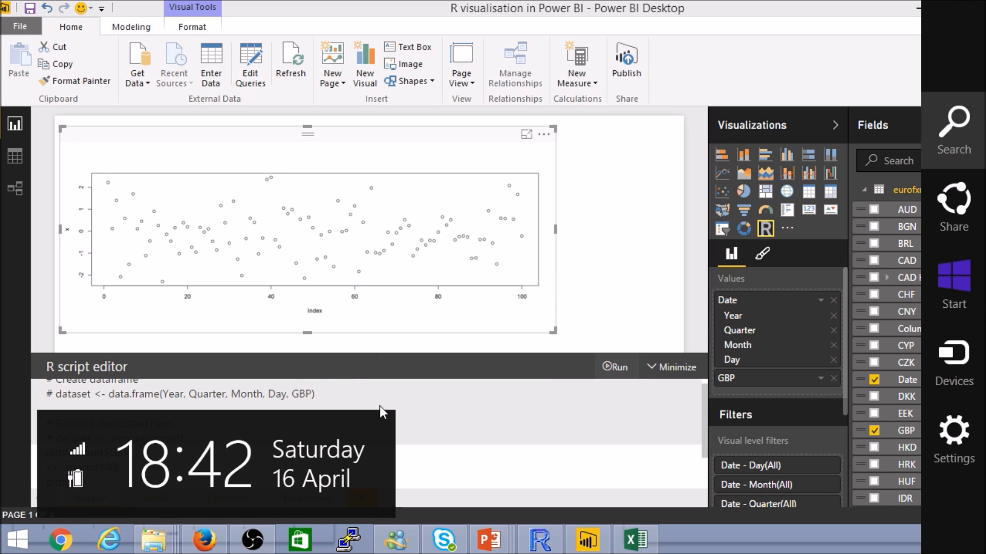
{"action": "left_click", "coordinate": [599, 282]}
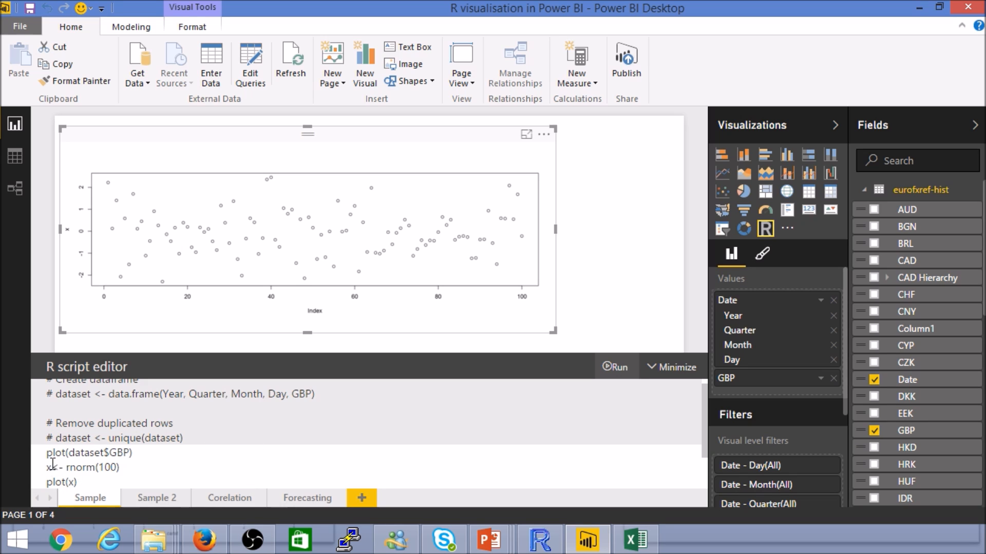
- Resize the random-number plot visual to a slightly narrower and taller frame
{"action": "left_click_drag", "start_coordinate": [82, 482], "coordinate": [50, 487]}
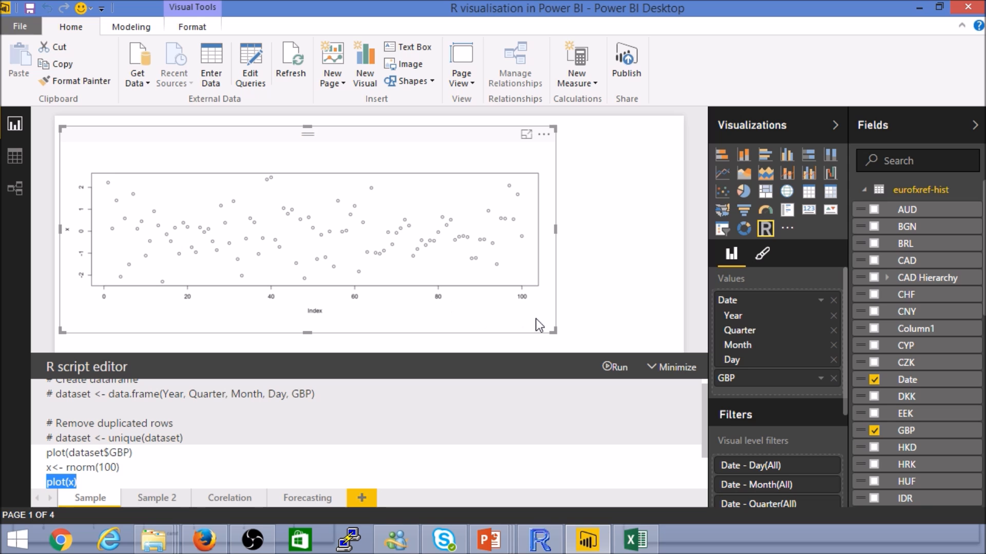
{"action": "left_click_drag", "start_coordinate": [555, 334], "coordinate": [485, 335]}
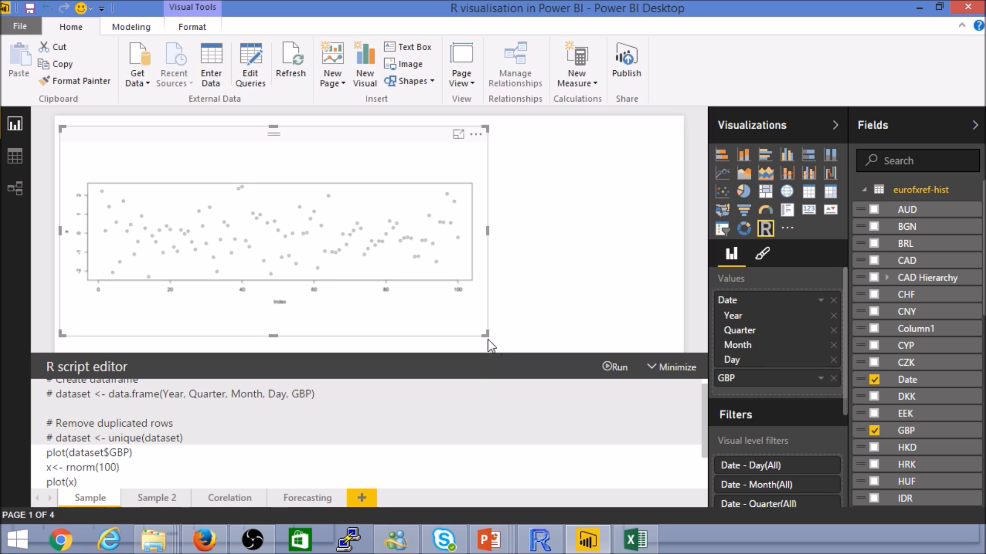
{"action": "left_click_drag", "start_coordinate": [486, 335], "coordinate": [512, 345]}
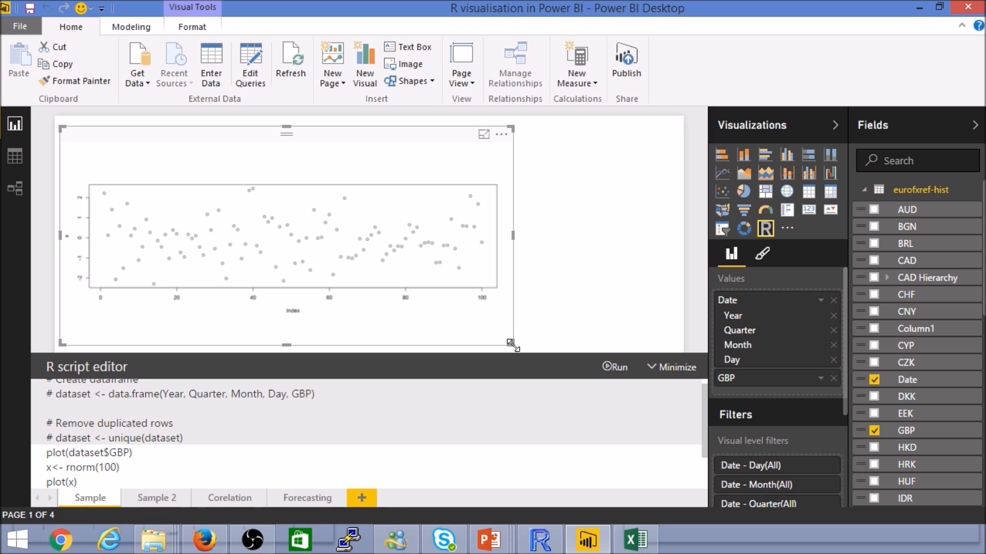
- Open the Sample 2 page, then review and rerun the ggplot2 script of the diamonds histogram
{"action": "left_click", "coordinate": [165, 498]}
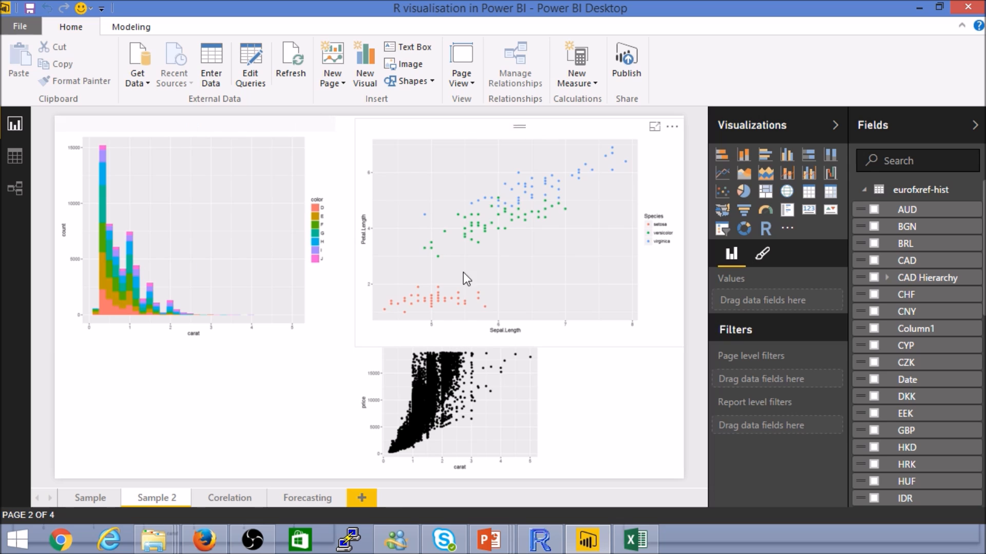
{"action": "left_click", "coordinate": [146, 292]}
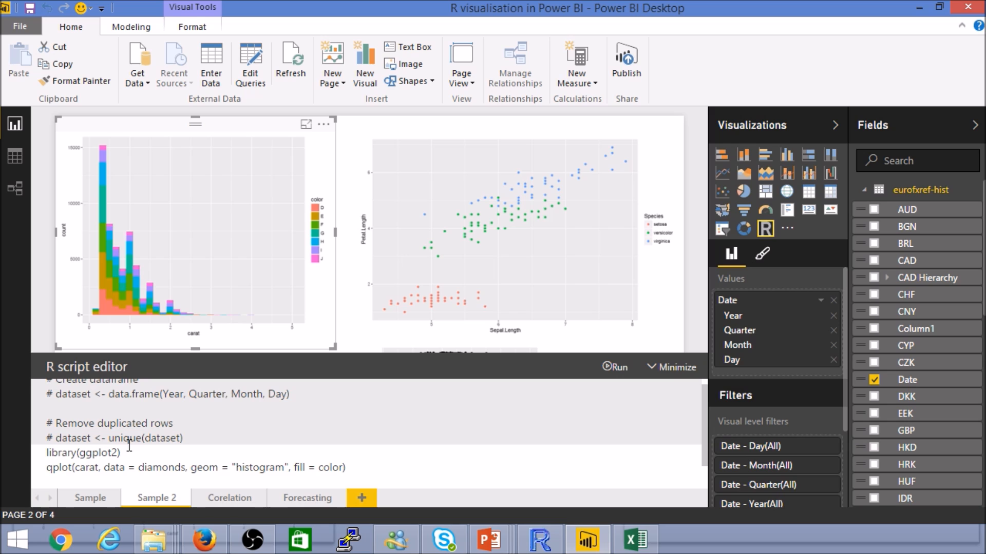
{"action": "left_click_drag", "start_coordinate": [126, 449], "coordinate": [42, 446]}
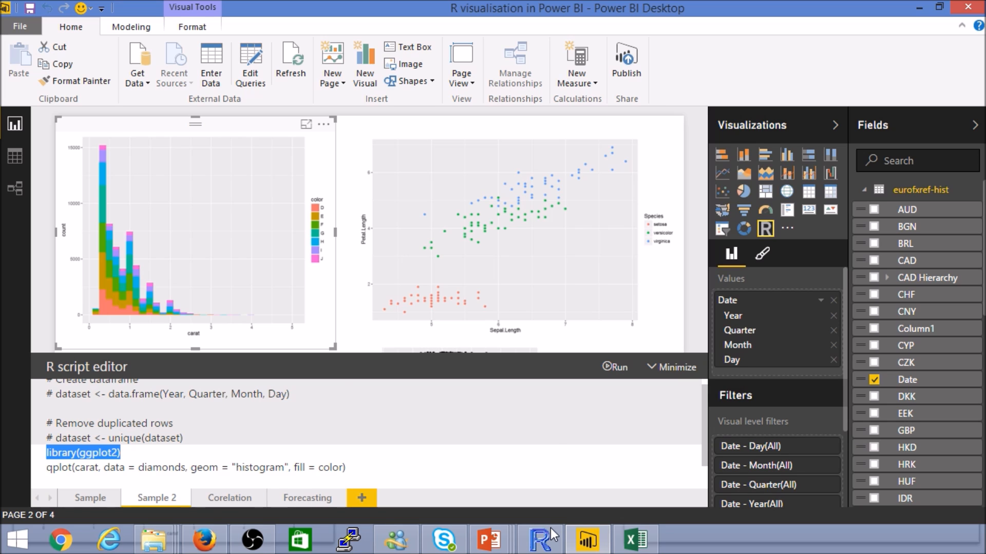
{"action": "mouse_move", "coordinate": [537, 549]}
{"action": "left_click", "coordinate": [137, 452]}
{"action": "left_click_drag", "start_coordinate": [78, 452], "coordinate": [43, 452]}
{"action": "left_click_drag", "start_coordinate": [139, 468], "coordinate": [187, 467]}
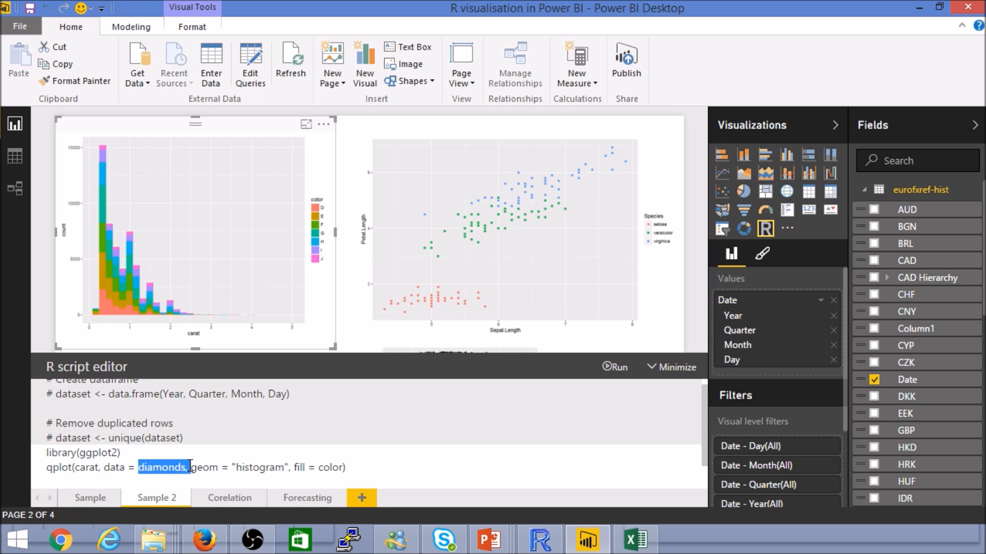
{"action": "left_click", "coordinate": [231, 467]}
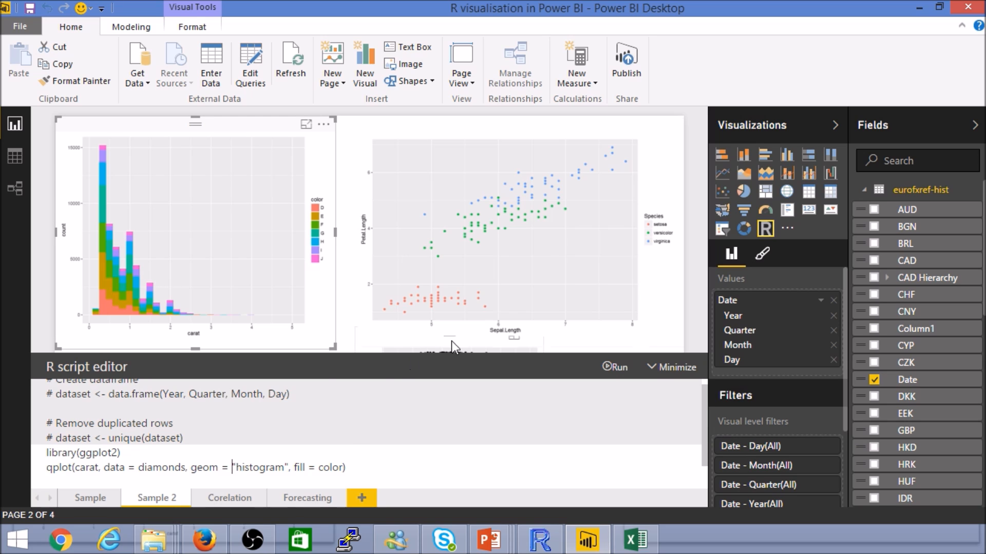
{"action": "left_click", "coordinate": [615, 369]}
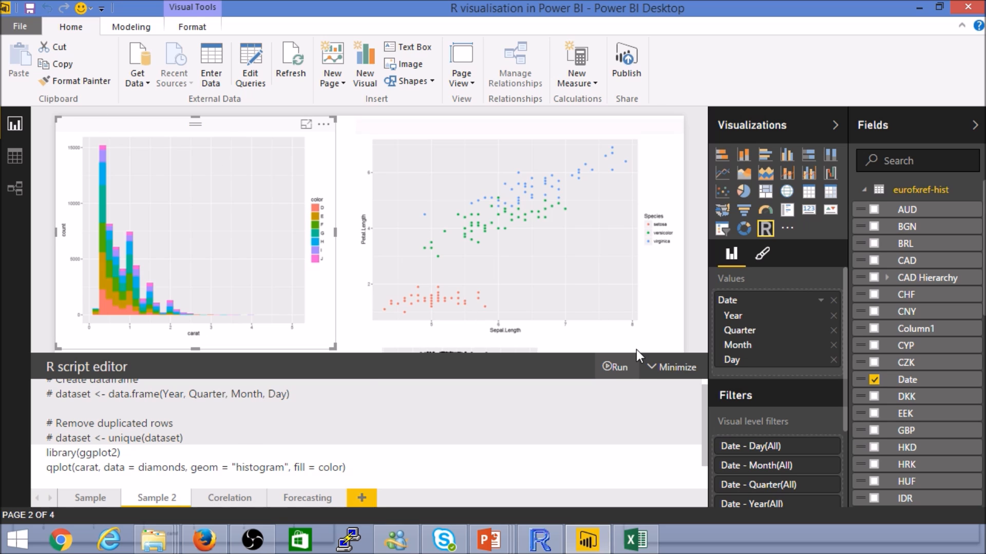
{"action": "left_click", "coordinate": [652, 367]}
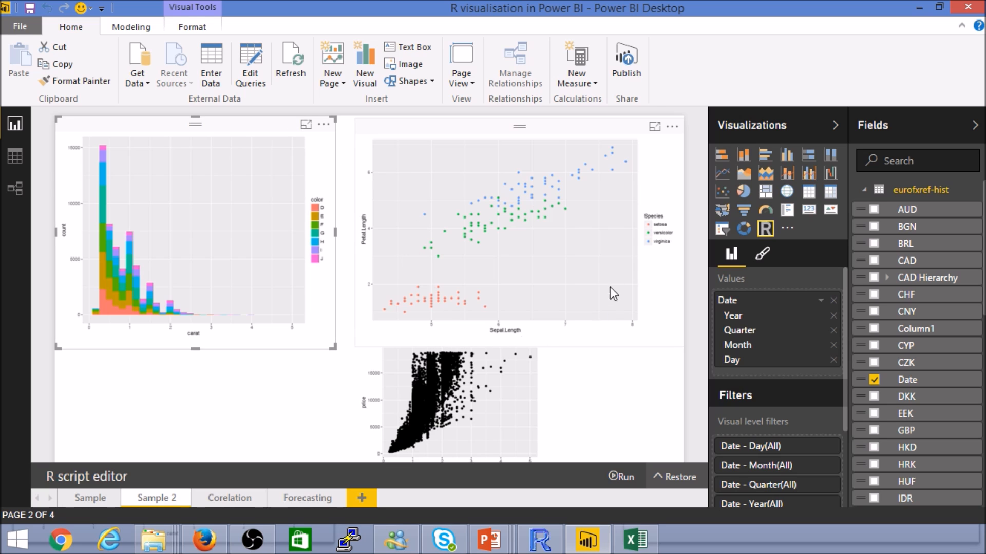
- Examine the R script behind the iris scatter plot of Sepal.Length against Petal.Length
{"action": "left_click", "coordinate": [549, 270]}
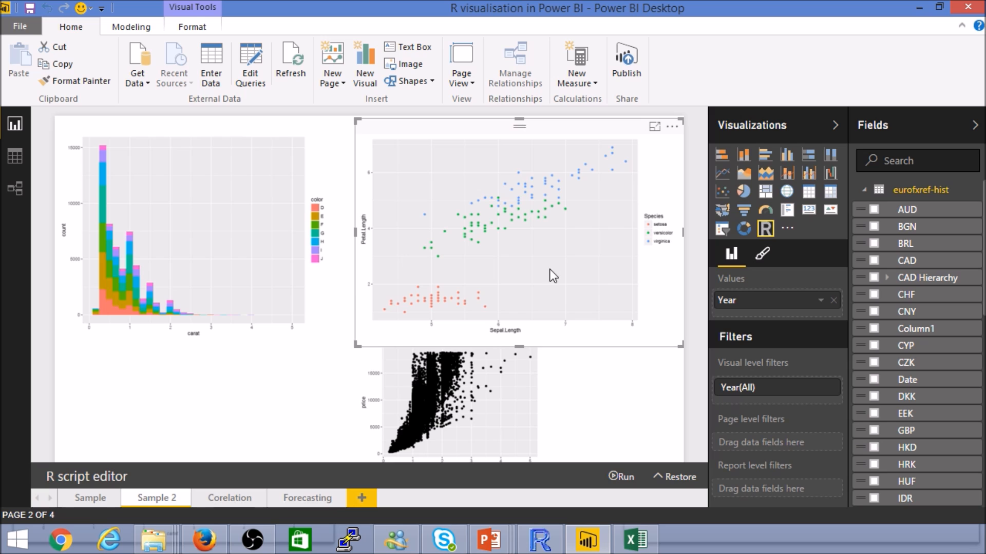
{"action": "left_click", "coordinate": [666, 478]}
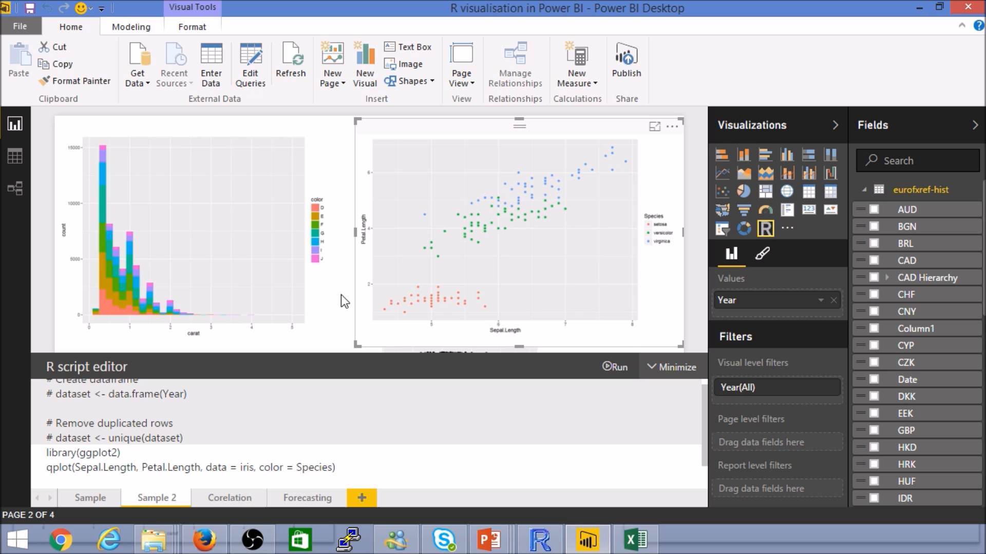
{"action": "left_click", "coordinate": [653, 369]}
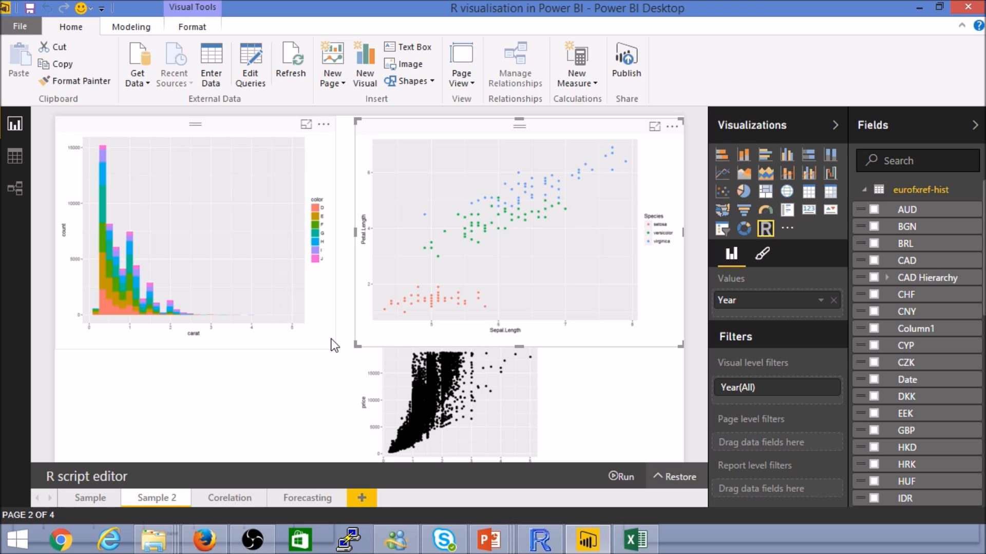
- View the diamonds histogram in focus mode with the Fields pane collapsed, and return to the report
{"action": "left_click", "coordinate": [306, 125]}
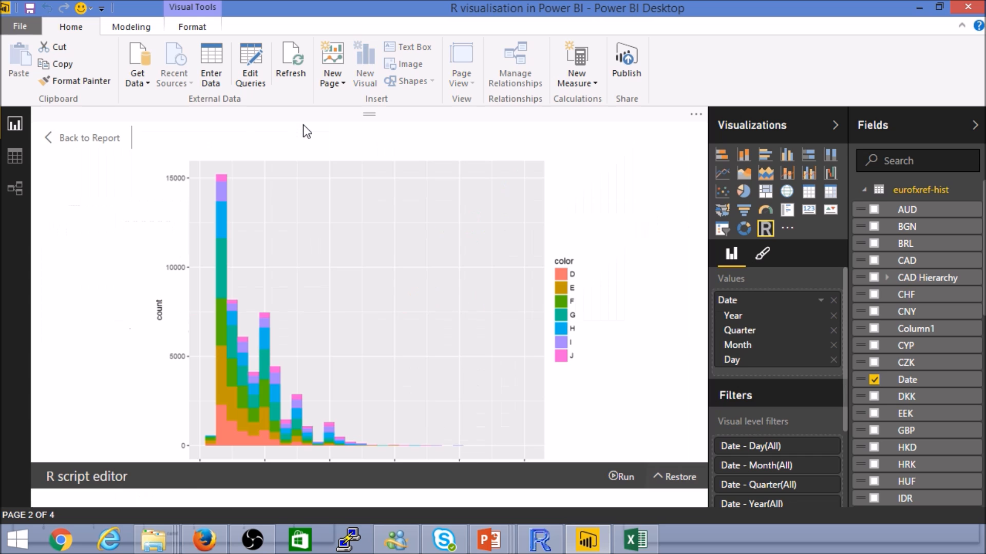
{"action": "left_click", "coordinate": [974, 126]}
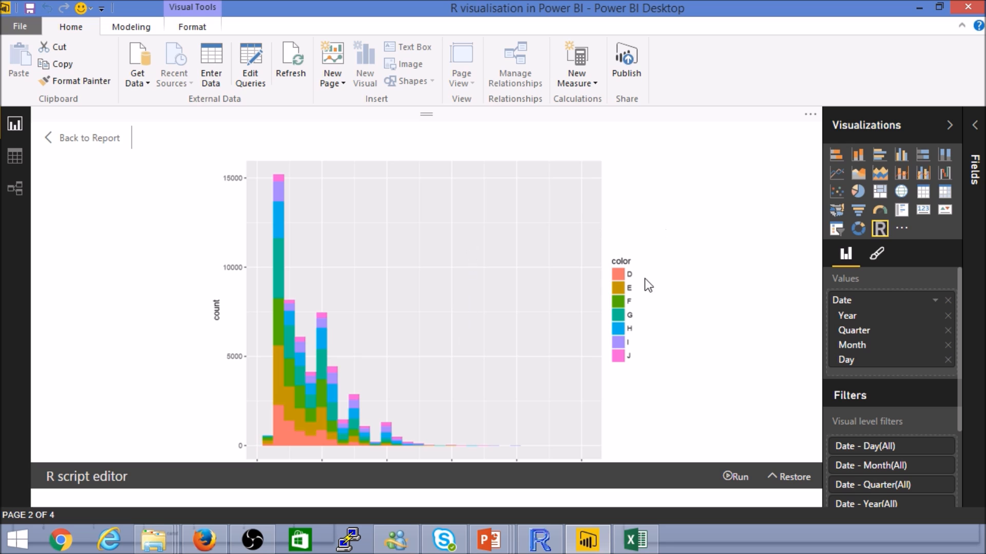
{"action": "left_click", "coordinate": [80, 138]}
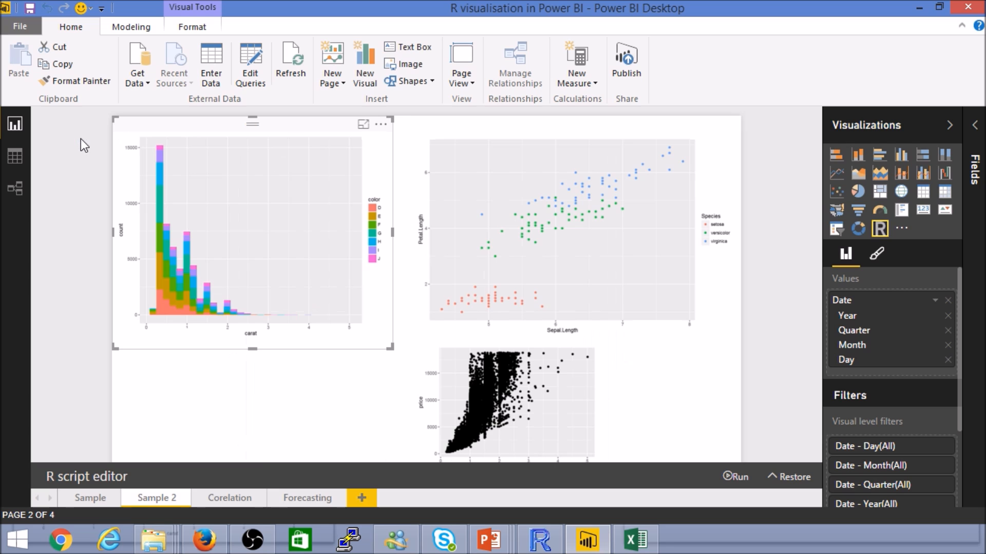
- View the iris scatter plot in focus mode, then go back to the Sample page of the report
{"action": "left_click", "coordinate": [609, 210]}
{"action": "left_click", "coordinate": [712, 126]}
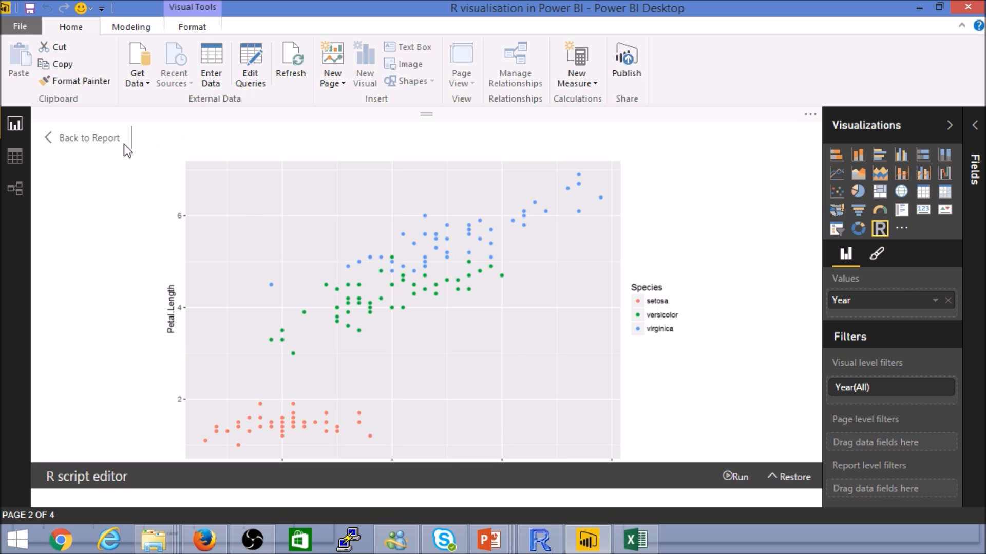
{"action": "left_click", "coordinate": [84, 137]}
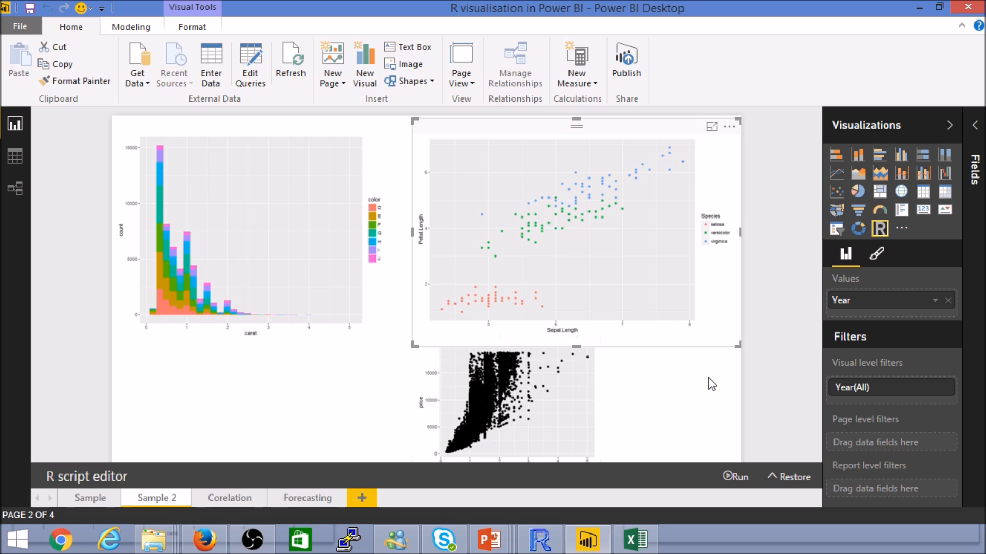
{"action": "left_click", "coordinate": [90, 497]}
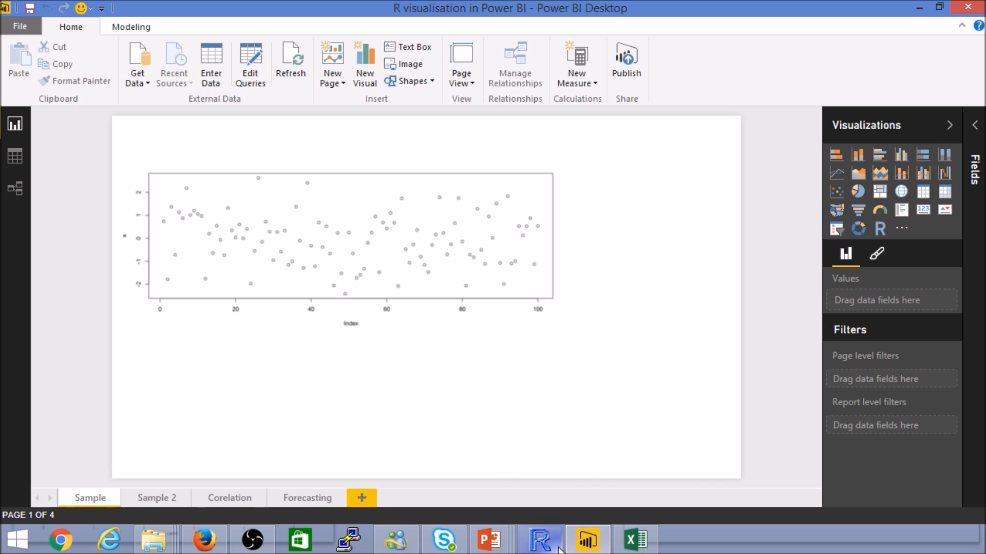
- Switch to RGui and, in a widened R Editor window, run the read.csv line that loads eurofxref-hist.csv into dataset
{"action": "mouse_move", "coordinate": [560, 550]}
{"action": "mouse_move", "coordinate": [568, 477]}
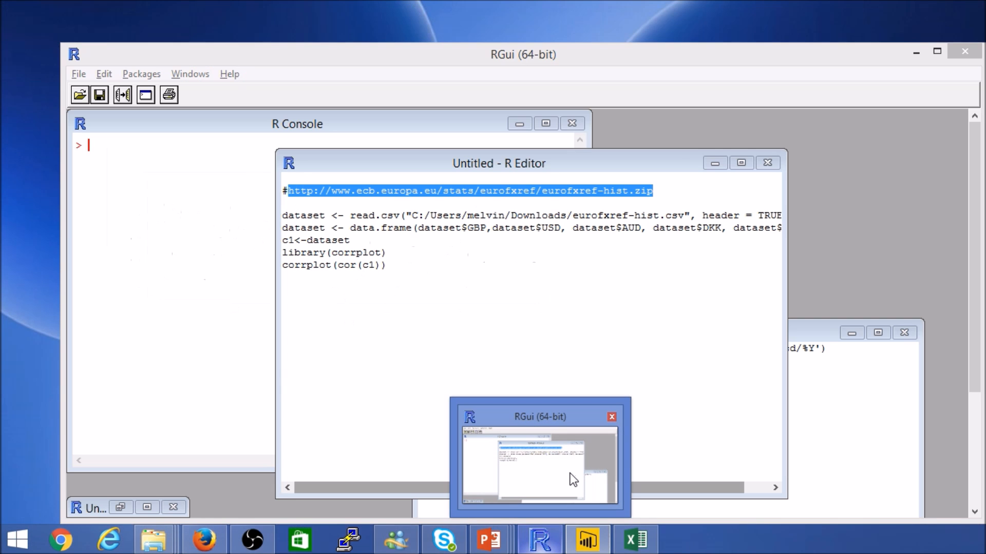
{"action": "left_click", "coordinate": [573, 480]}
{"action": "left_click", "coordinate": [516, 266]}
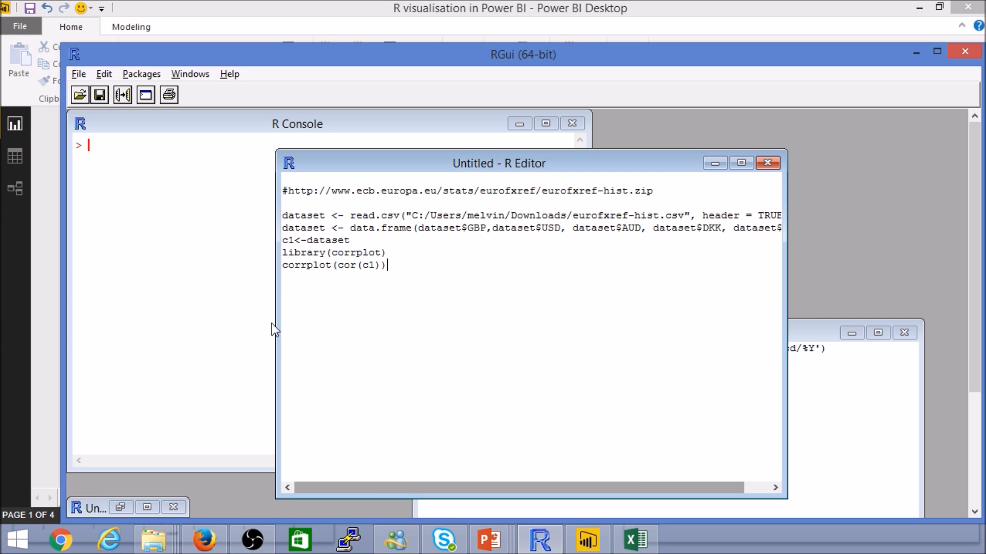
{"action": "left_click_drag", "start_coordinate": [277, 328], "coordinate": [216, 323]}
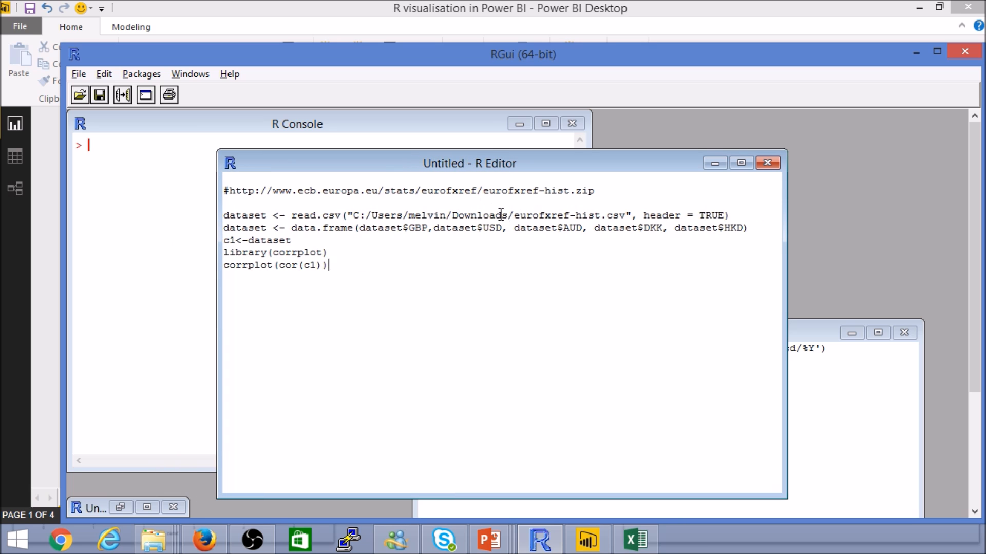
{"action": "left_click", "coordinate": [246, 215]}
{"action": "key", "text": "ctrl+r"}
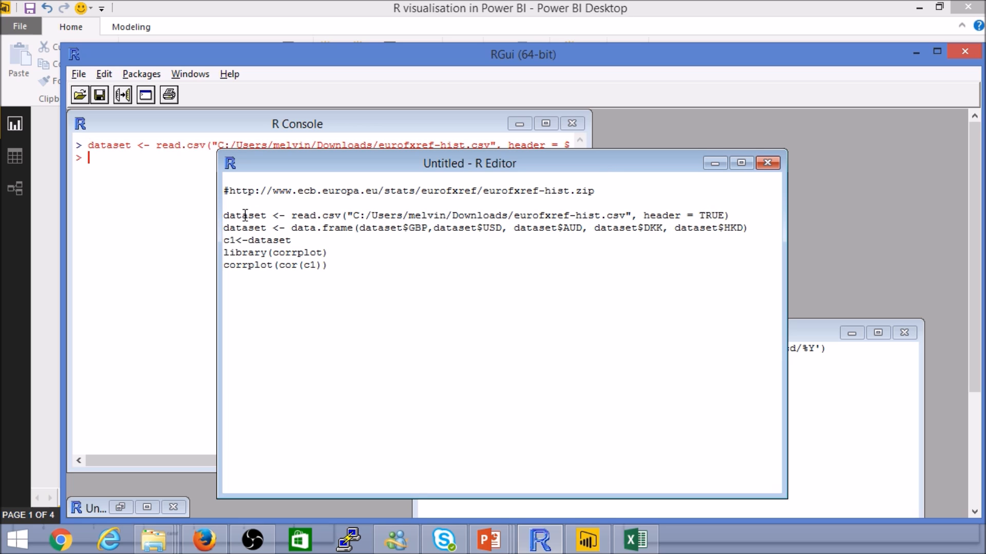
- Print the whole dataset from the script, then display its first rows with head(dataset) in the R Console
{"action": "left_click_drag", "start_coordinate": [268, 216], "coordinate": [220, 215]}
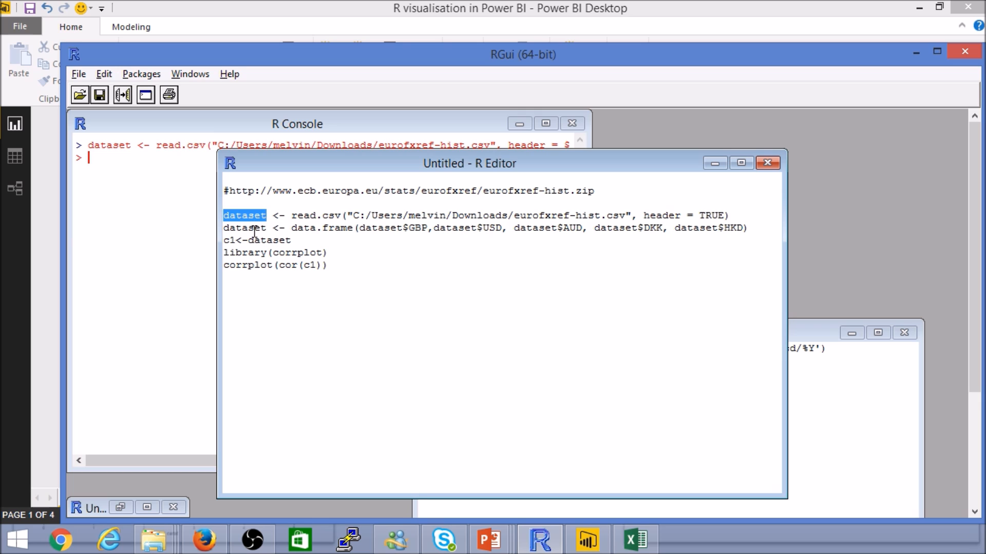
{"action": "key", "text": "ctrl+r"}
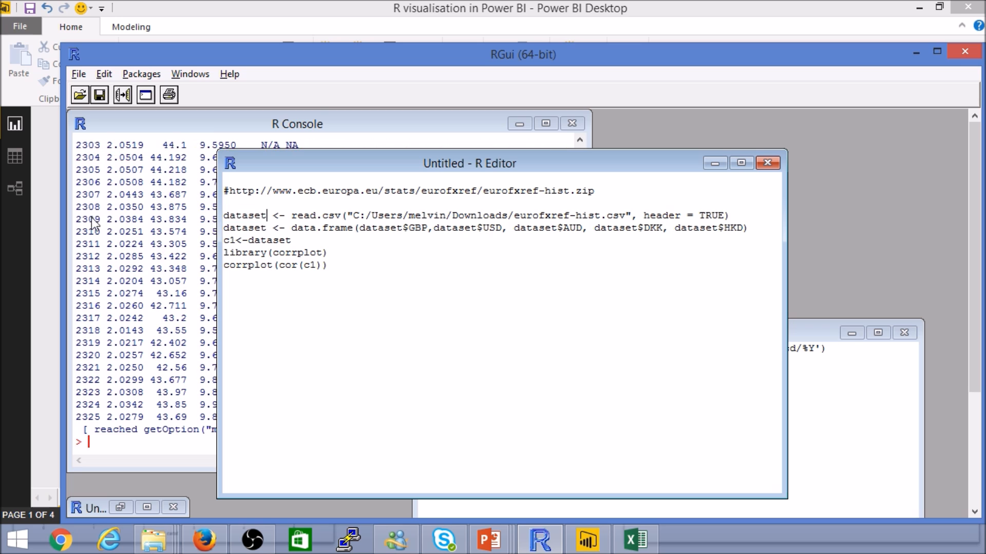
{"action": "left_click_drag", "start_coordinate": [157, 244], "coordinate": [164, 245]}
{"action": "type", "text": "head("}
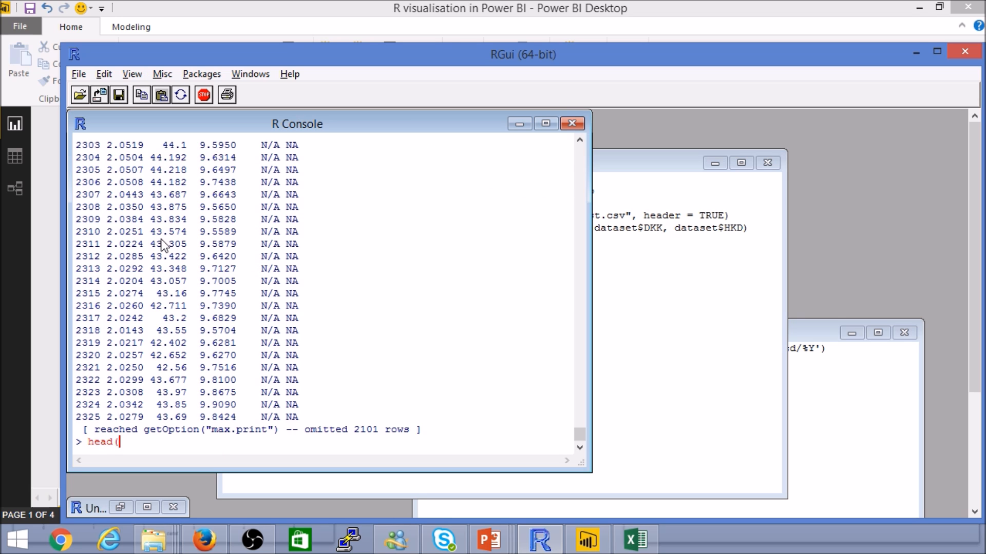
{"action": "type", "text": "dataset)"}
{"action": "key", "text": "Return"}
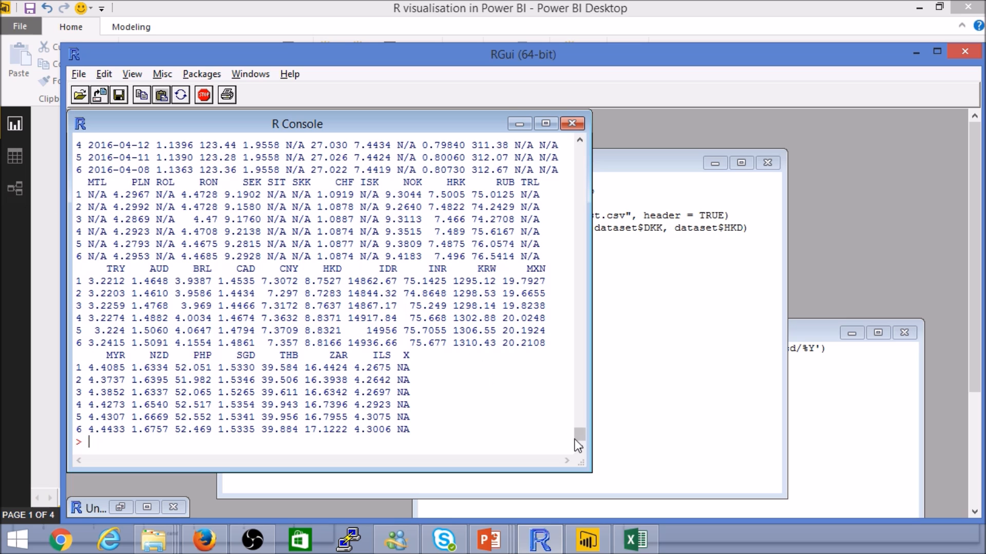
- Widen the R Console, clear its output and rerun head(dataset)
{"action": "left_click_drag", "start_coordinate": [591, 408], "coordinate": [809, 375]}
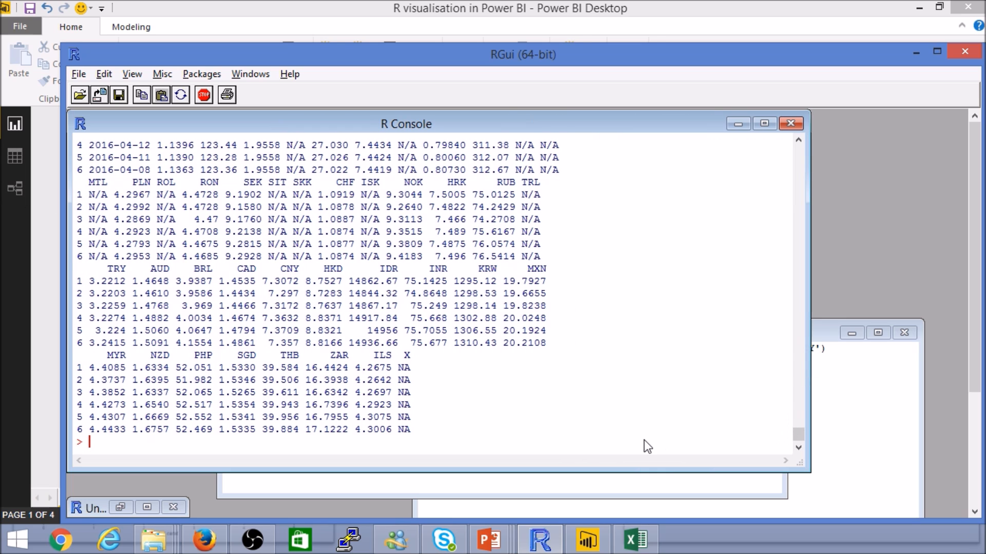
{"action": "key", "text": "ctrl+l"}
{"action": "key", "text": "Up"}
{"action": "key", "text": "Return"}
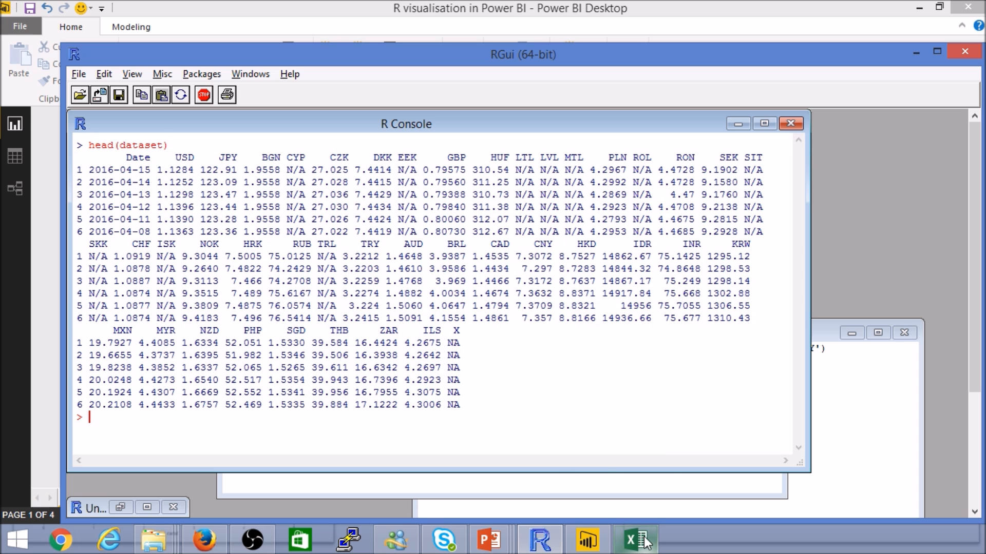
- Run the script lines that reload the CSV, keep GBP, USD, AUD, DKK and HKD, copy dataset to c1 and load corrplot
{"action": "mouse_move", "coordinate": [646, 541]}
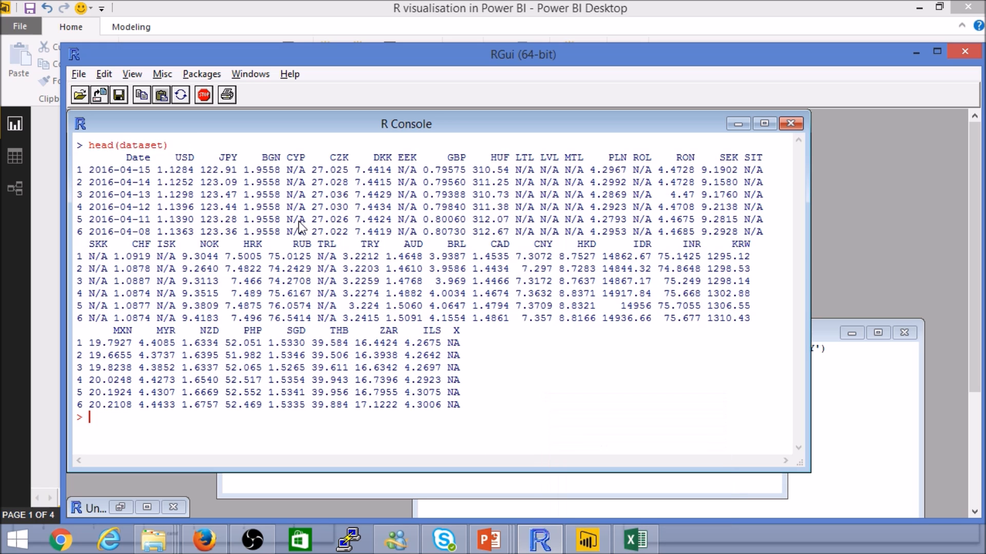
{"action": "left_click", "coordinate": [640, 485]}
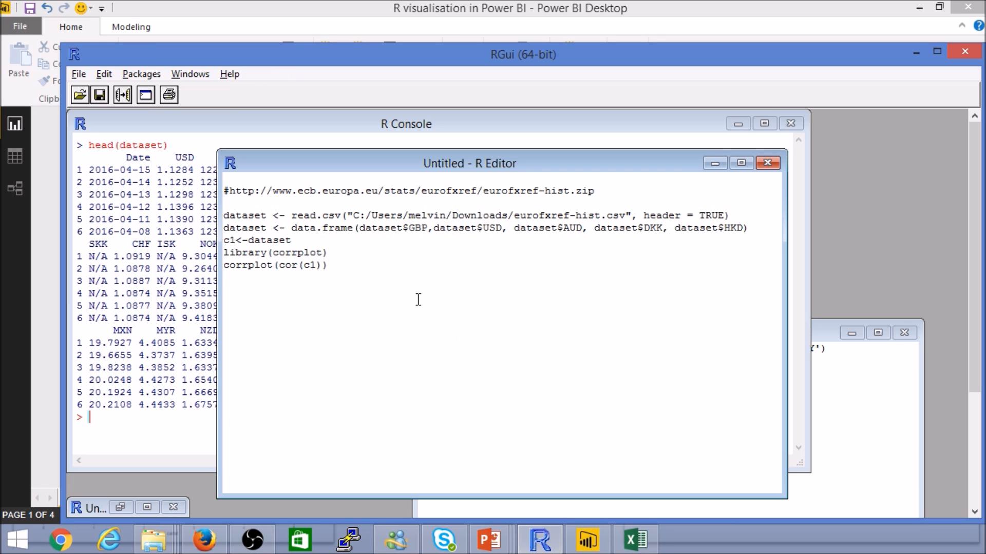
{"action": "key", "text": "ctrl+r"}
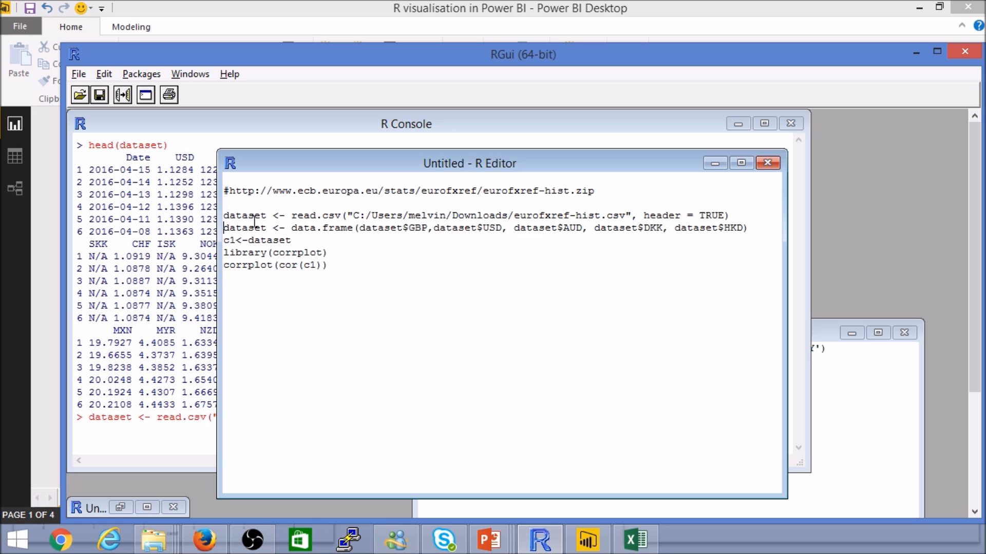
{"action": "key", "text": "ctrl+r"}
{"action": "key", "text": "ctrl+r"}
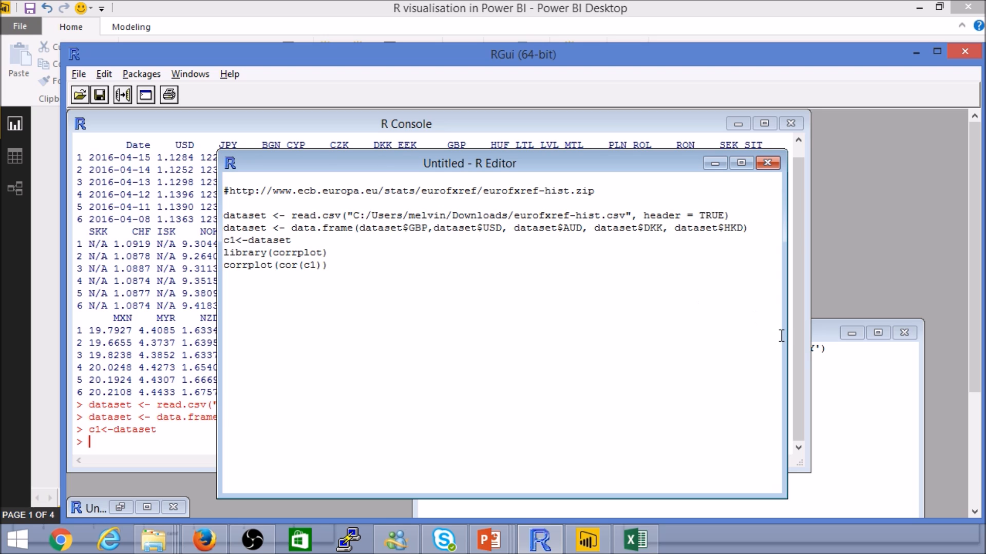
{"action": "left_click", "coordinate": [291, 253]}
{"action": "key", "text": "ctrl+r"}
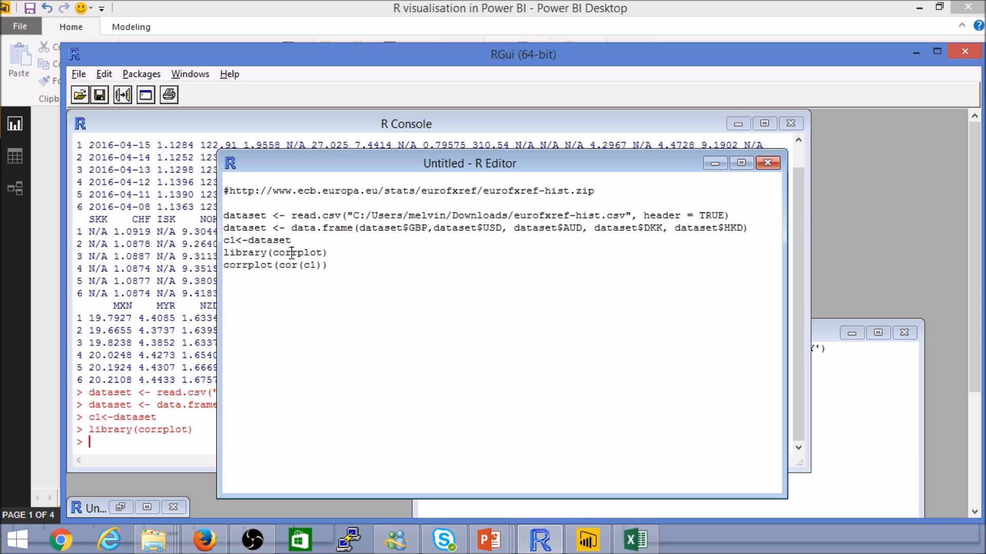
- Run only the cor(c1) part of the corrplot line and bring its correlation matrix up in the R Console
{"action": "left_click", "coordinate": [280, 264]}
{"action": "left_click_drag", "start_coordinate": [281, 264], "coordinate": [322, 265]}
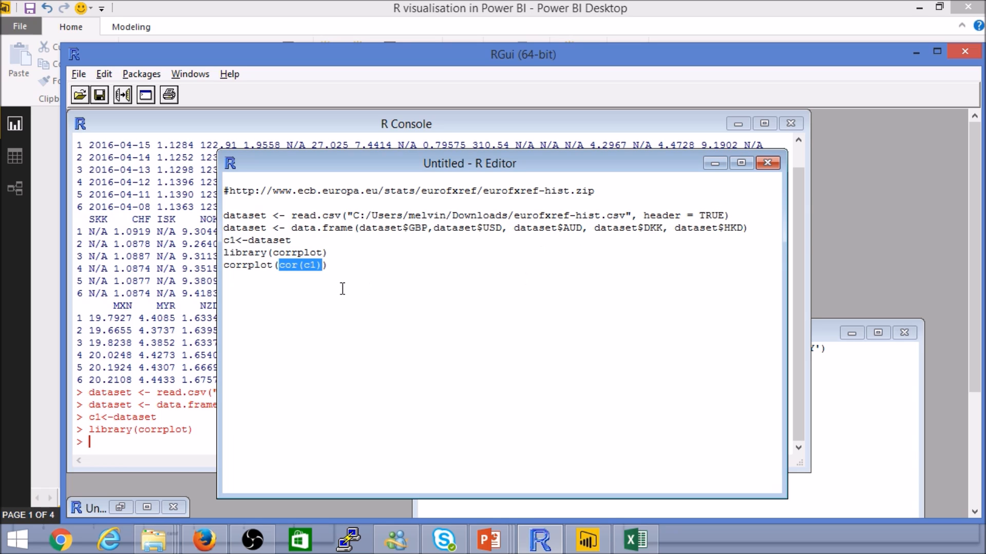
{"action": "key", "text": "ctrl+r"}
{"action": "left_click", "coordinate": [173, 406]}
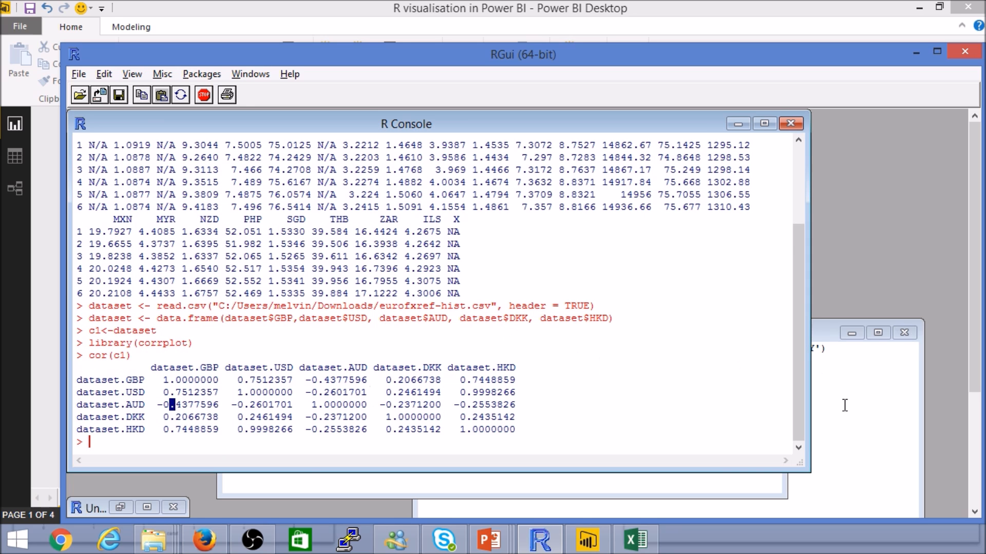
- Compare the currency columns chosen in the data.frame line with the correlation matrix in the R Console
{"action": "left_click", "coordinate": [725, 487]}
{"action": "left_click_drag", "start_coordinate": [360, 228], "coordinate": [737, 231]}
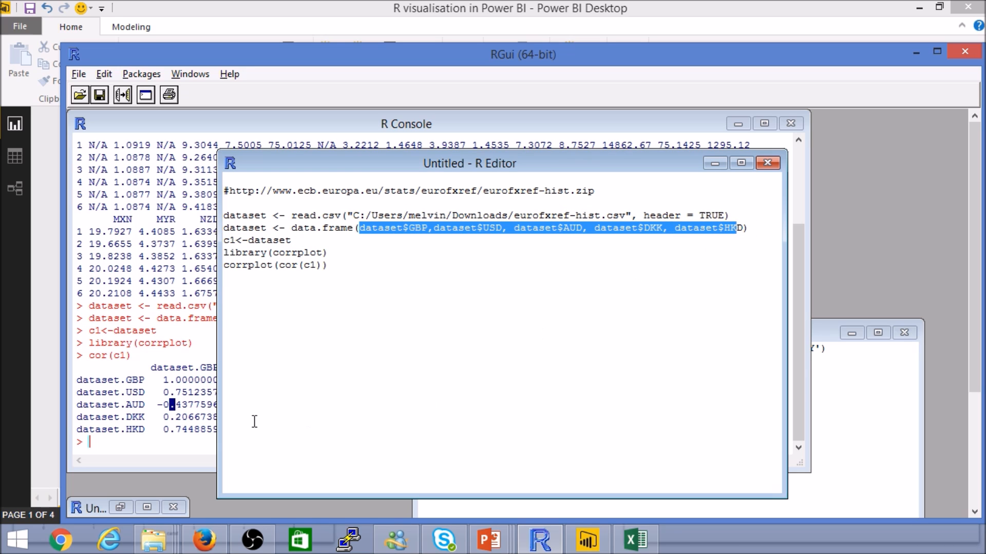
{"action": "left_click", "coordinate": [174, 414]}
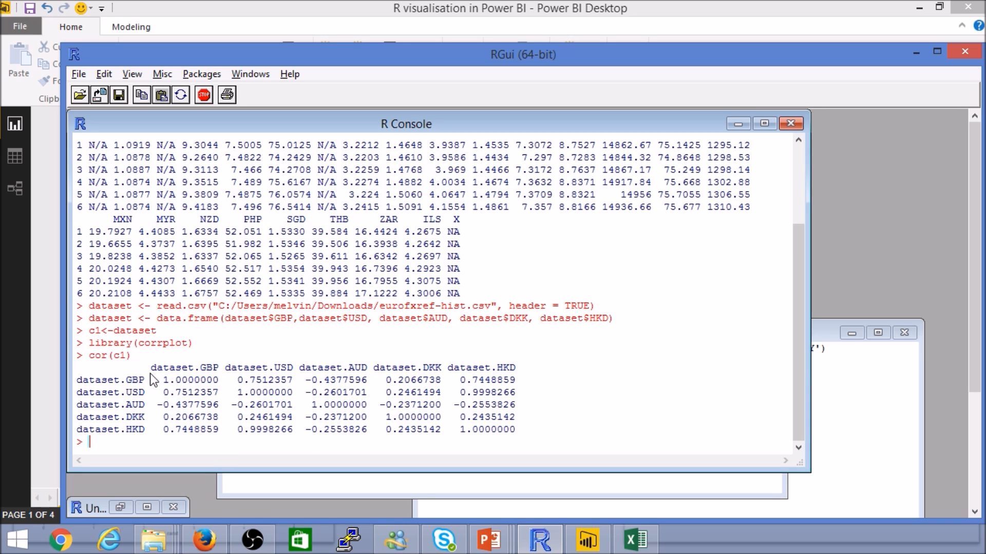
- Examine the correlation matrix in the R Console and the corrplot(cor(c1)) line of the script in the R Editor
{"action": "left_click_drag", "start_coordinate": [152, 370], "coordinate": [80, 379]}
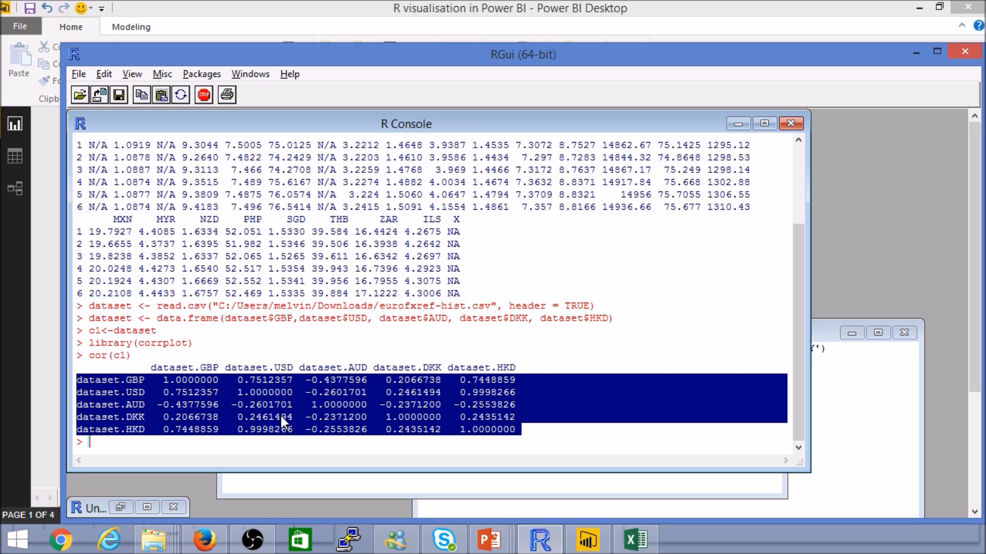
{"action": "left_click", "coordinate": [143, 386]}
{"action": "left_click", "coordinate": [250, 476]}
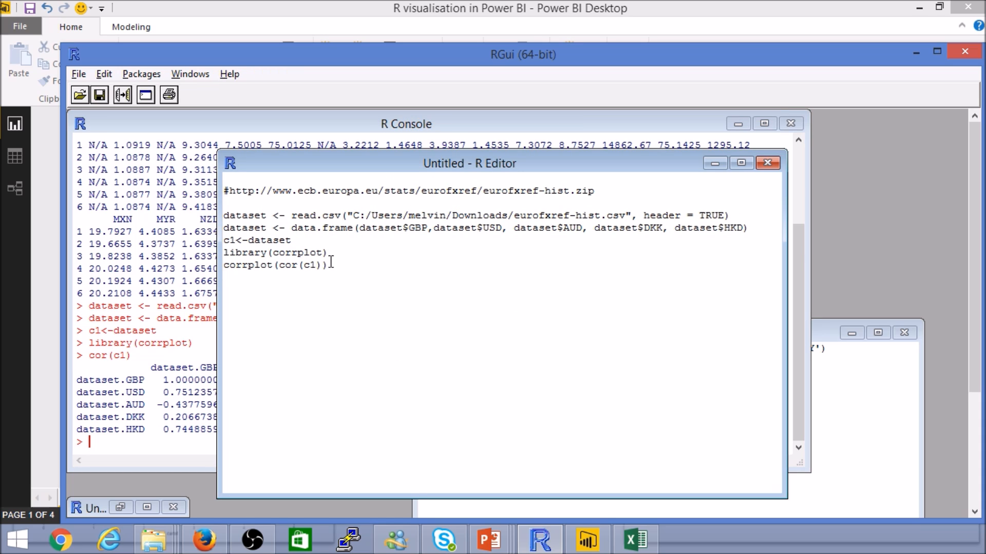
{"action": "left_click_drag", "start_coordinate": [332, 266], "coordinate": [222, 266]}
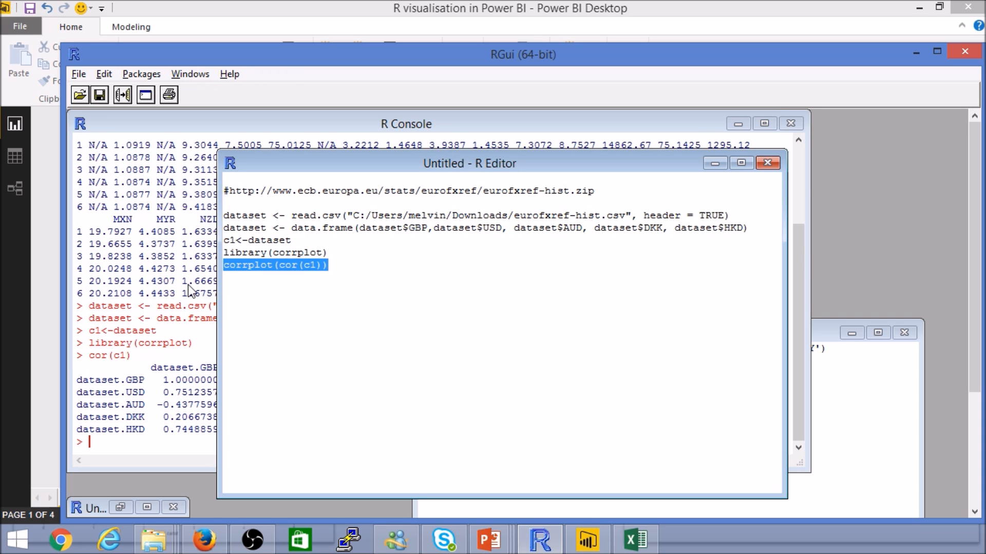
{"action": "left_click", "coordinate": [301, 252]}
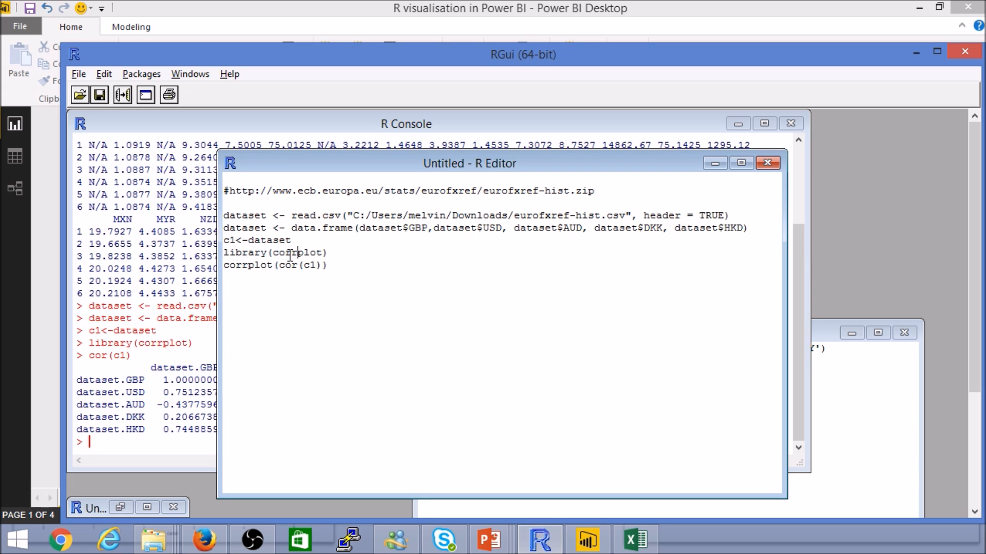
- Add the commented line #install.packages("corrplot") to the script, one blank line below corrplot(cor(c1))
{"action": "double_click", "coordinate": [290, 252]}
{"action": "key", "text": "ctrl+c"}
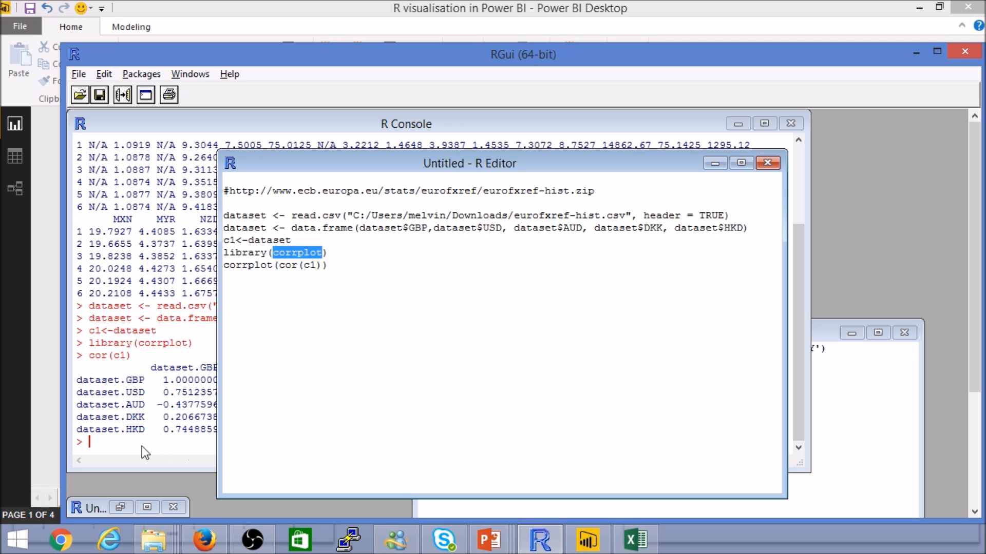
{"action": "left_click", "coordinate": [340, 268]}
{"action": "key", "text": "Return"}
{"action": "key", "text": "Return"}
{"action": "type", "text": "install."}
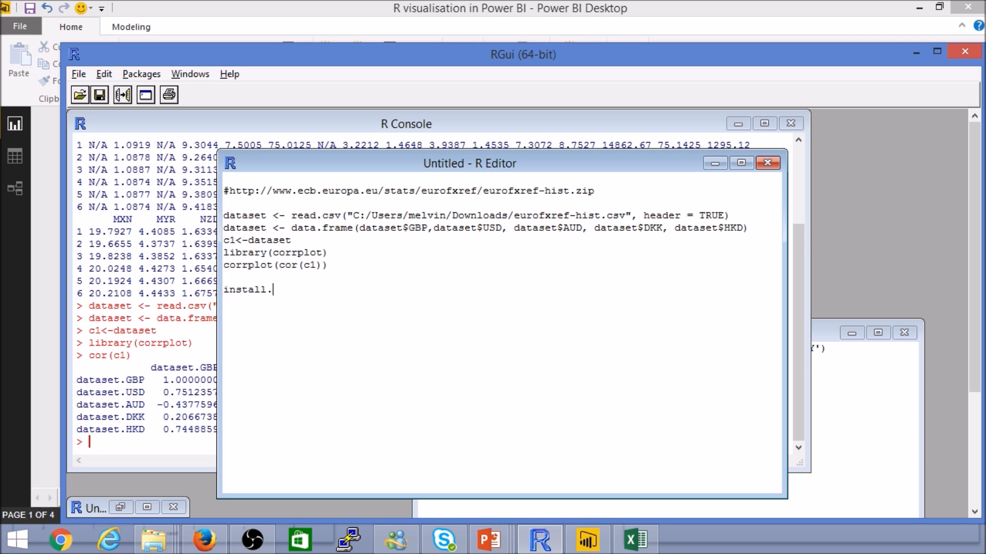
{"action": "type", "text": "packages("}
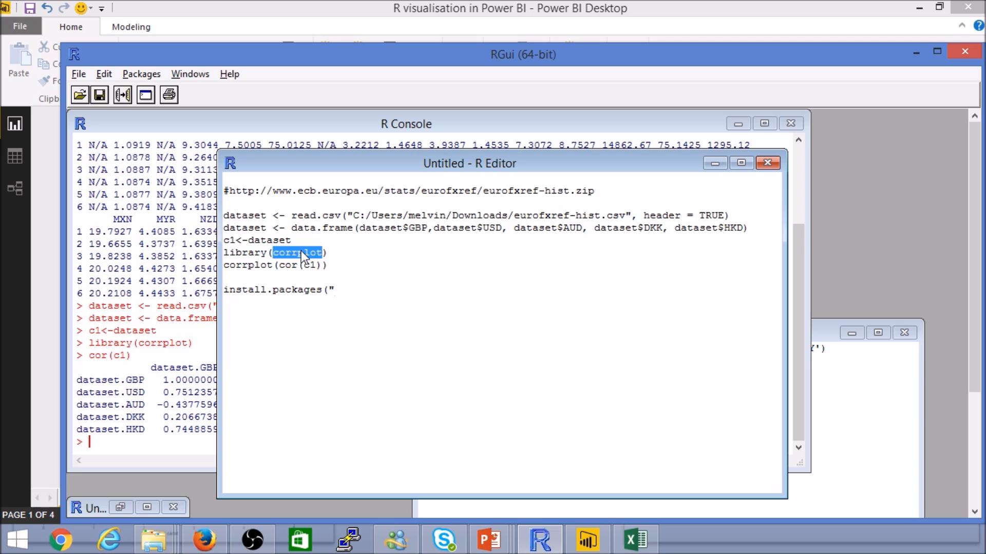
{"action": "left_click", "coordinate": [349, 292]}
{"action": "key", "text": "ctrl+v"}
{"action": "type", "text": "\")"}
{"action": "key", "text": "Left"}
{"action": "key", "text": "Left"}
{"action": "key", "text": "Left"}
{"action": "key", "text": "Left"}
{"action": "key", "text": "Left"}
{"action": "key", "text": "Left"}
{"action": "key", "text": "Left"}
{"action": "key", "text": "Left"}
{"action": "type", "text": "#"}
- Run the library(corrplot) and corrplot(cor(c1)) lines, and reposition and widen the resulting plot window over the script
{"action": "key", "text": "Up"}
{"action": "key", "text": "Up"}
{"action": "key", "text": "Up"}
{"action": "key", "text": "Left"}
{"action": "key", "text": "ctrl+r"}
{"action": "key", "text": "ctrl+r"}
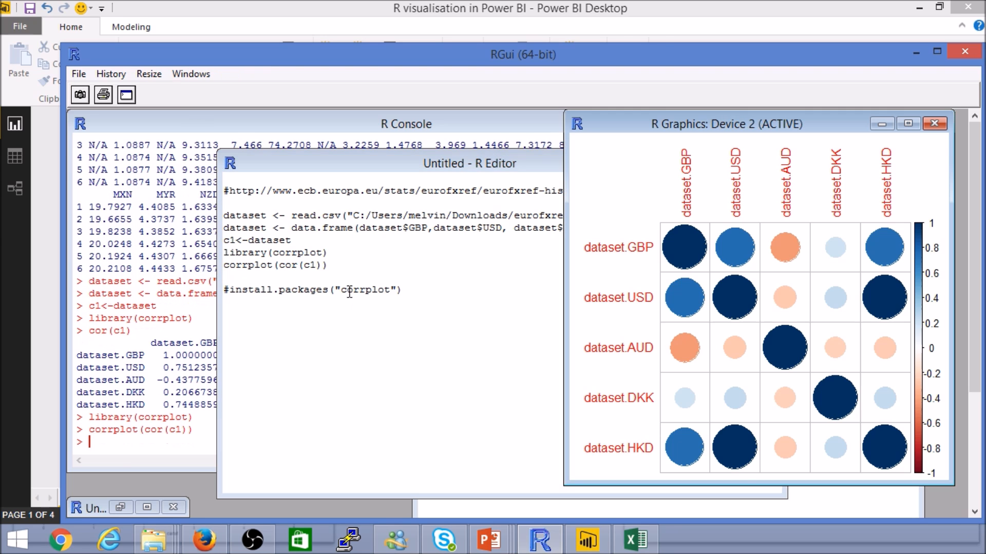
{"action": "left_click_drag", "start_coordinate": [718, 131], "coordinate": [616, 136]}
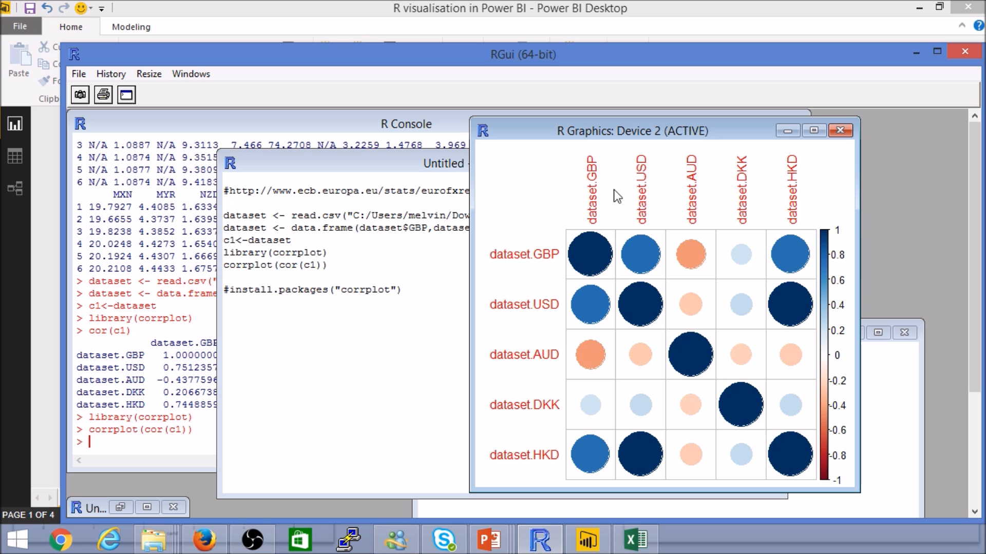
{"action": "left_click_drag", "start_coordinate": [468, 114], "coordinate": [396, 116]}
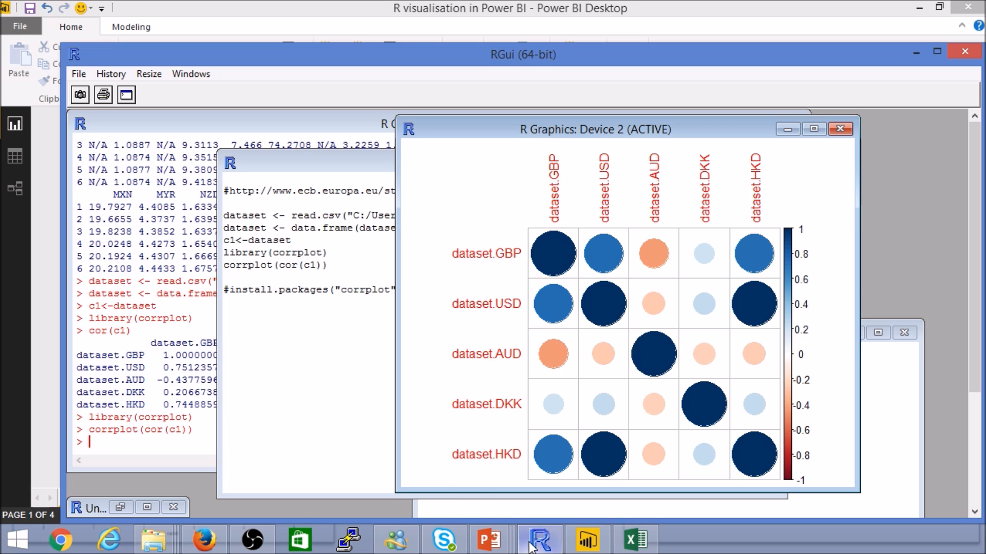
- Switch to Power BI Desktop and expand the R script editor for the correlation plot on the Corelation page
{"action": "left_click", "coordinate": [318, 304]}
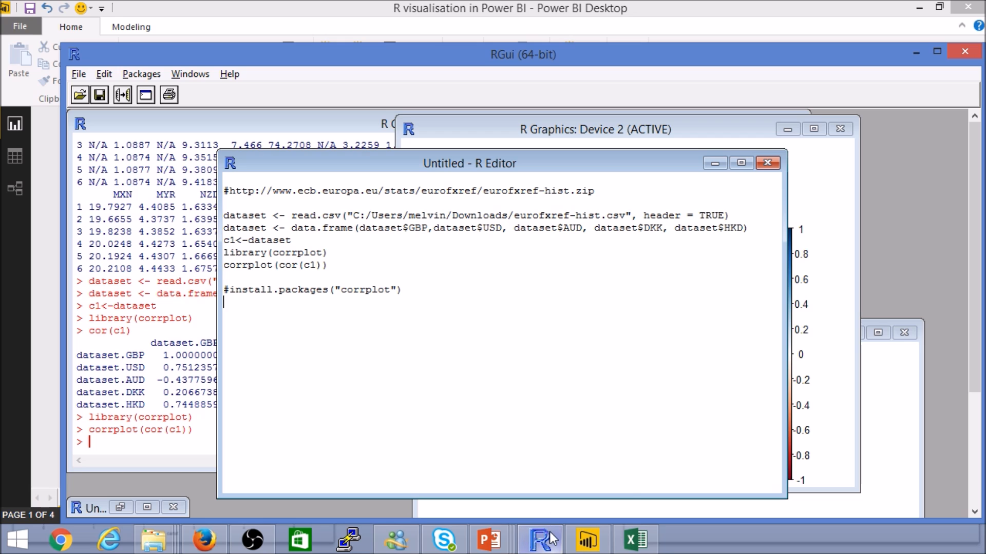
{"action": "left_click", "coordinate": [576, 530]}
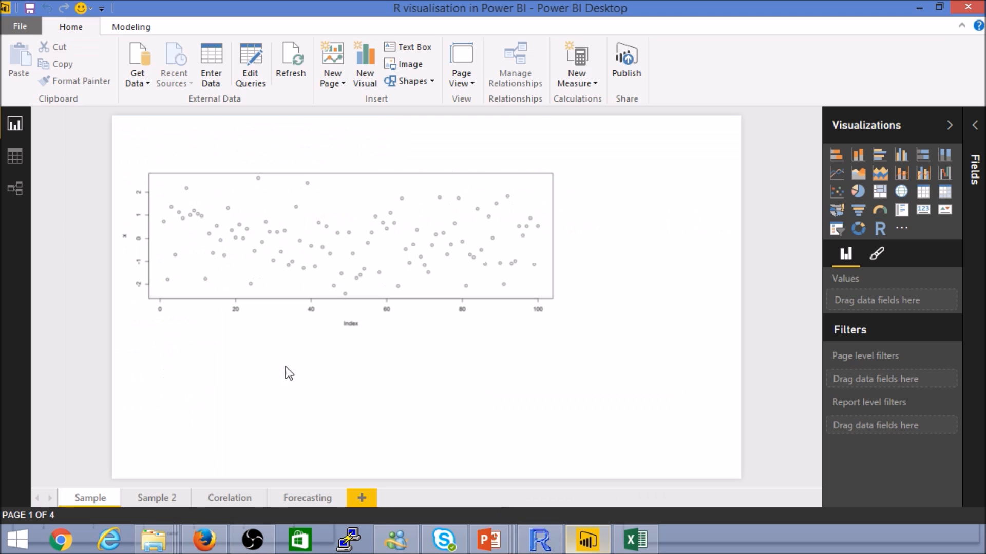
{"action": "left_click", "coordinate": [221, 499]}
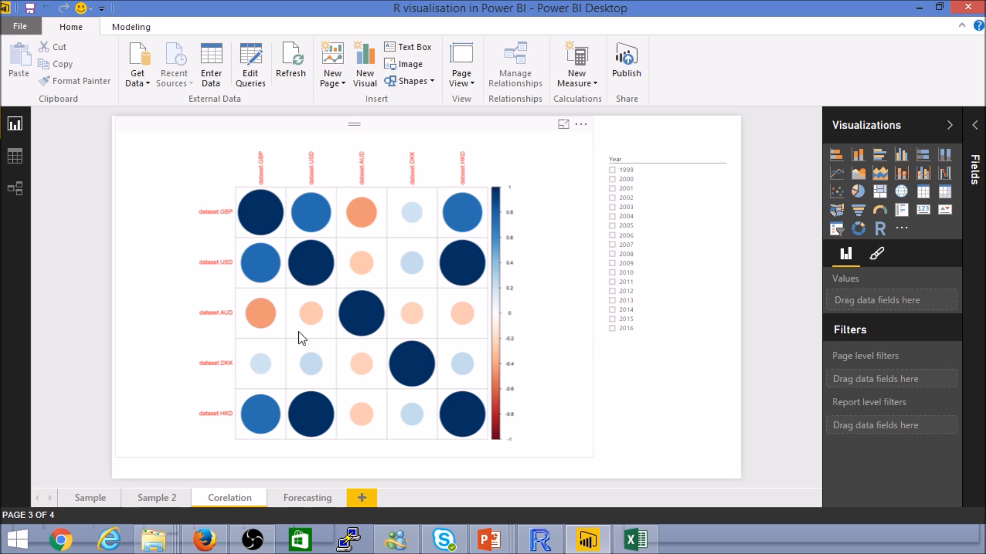
{"action": "left_click", "coordinate": [422, 312]}
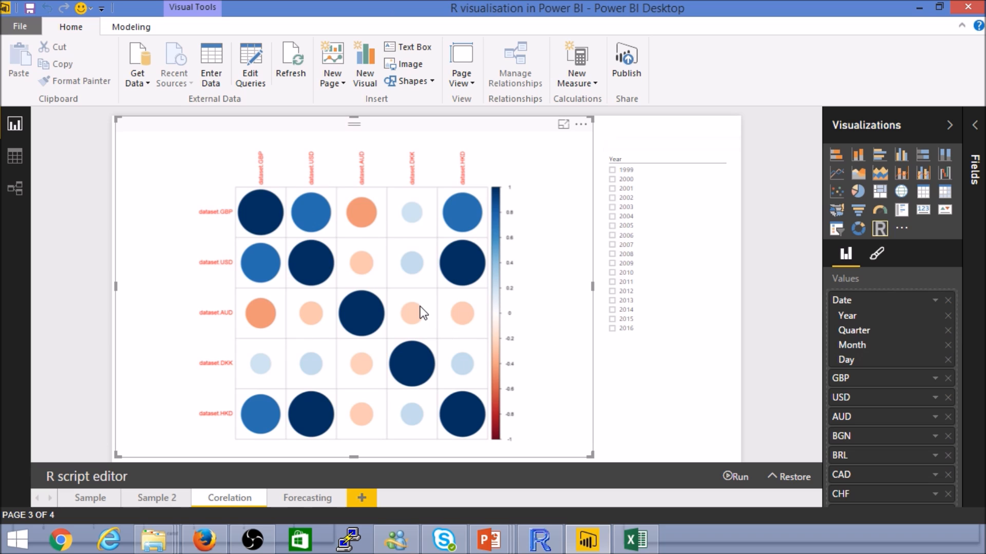
{"action": "left_click", "coordinate": [795, 474]}
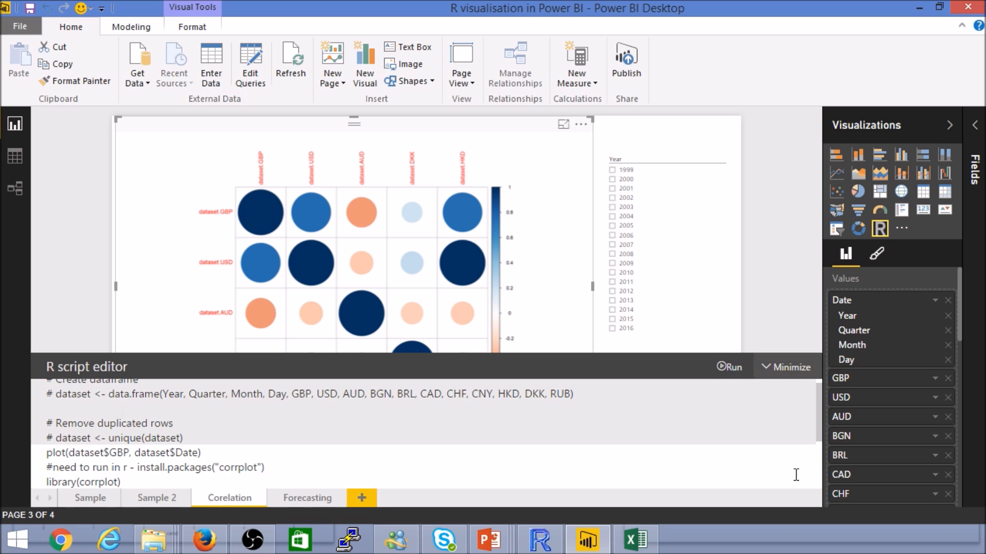
- Read the visual's R script from the install.packages comment through the c1 data.frame line to corrplot(cor(c1))
{"action": "left_click", "coordinate": [190, 467]}
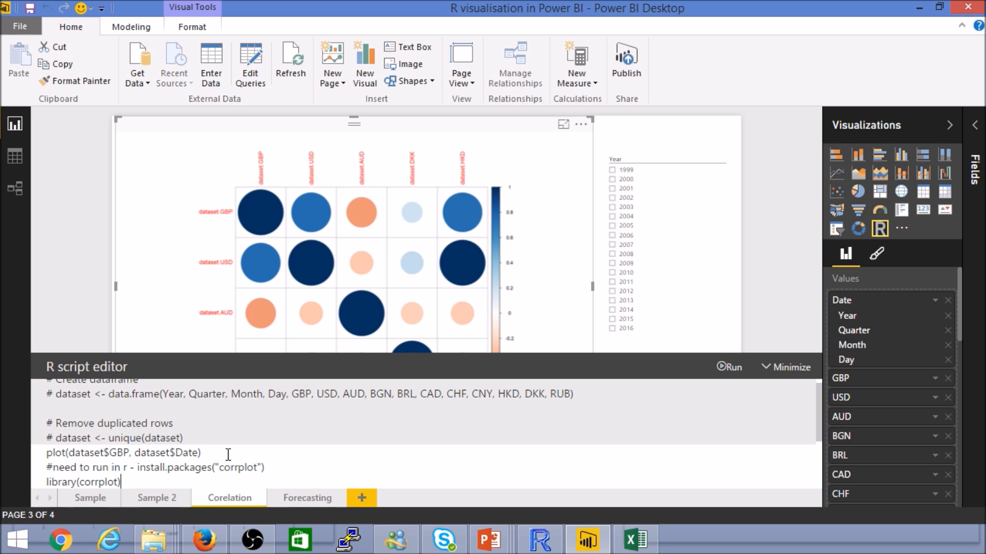
{"action": "key", "text": "Return"}
{"action": "type", "text": "c1<-data.frame(dataset$GBP, dataset$USD, dataset$AUD, dataset$DKK, dataset$HKD )"}
{"action": "key", "text": "Return"}
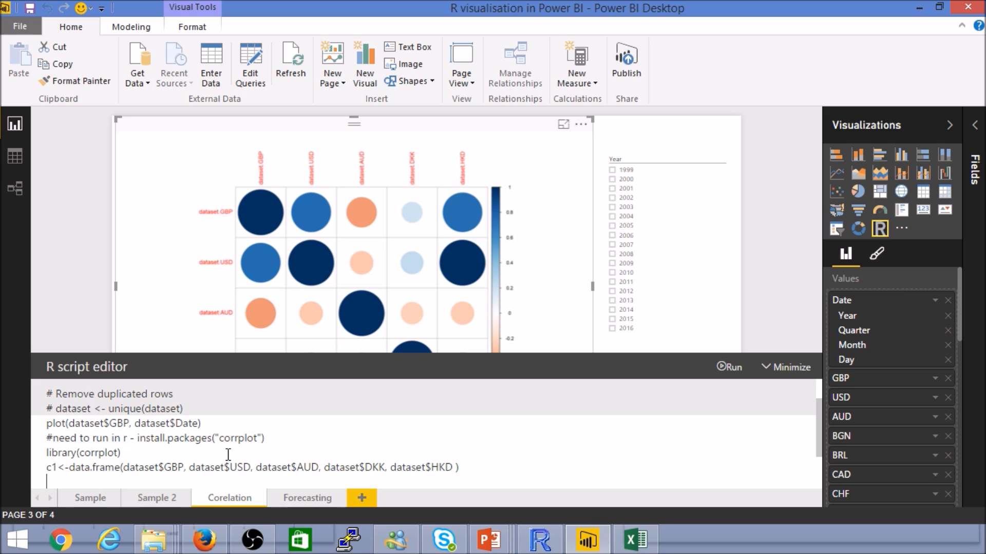
{"action": "left_click", "coordinate": [202, 422]}
{"action": "key", "text": "Down"}
{"action": "key", "text": "Down"}
{"action": "type", "text": "corrplot(cor(c1))"}
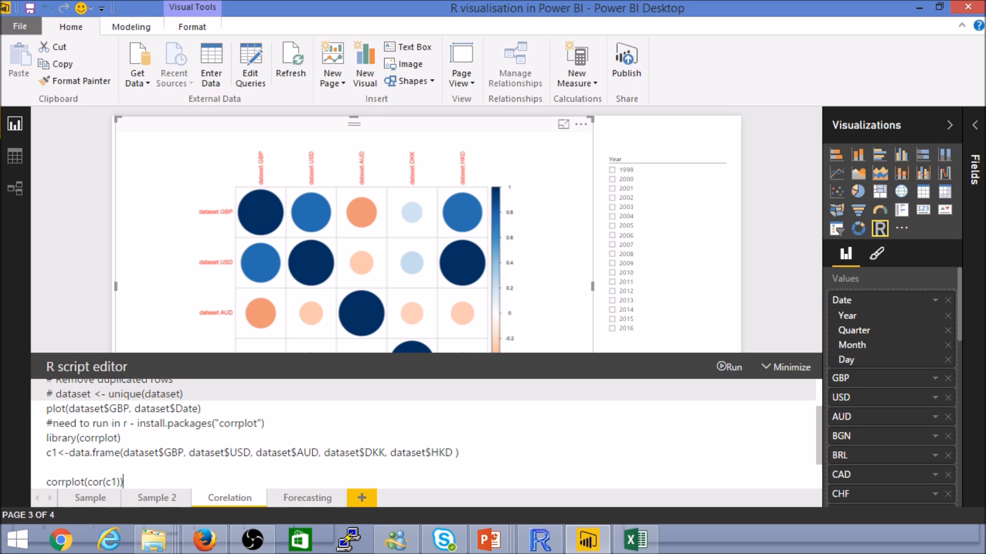
- Compare the columns in the script's commented data.frame line with the fields ticked in the eurofxref-hist table
{"action": "left_click_drag", "start_coordinate": [818, 416], "coordinate": [814, 376]}
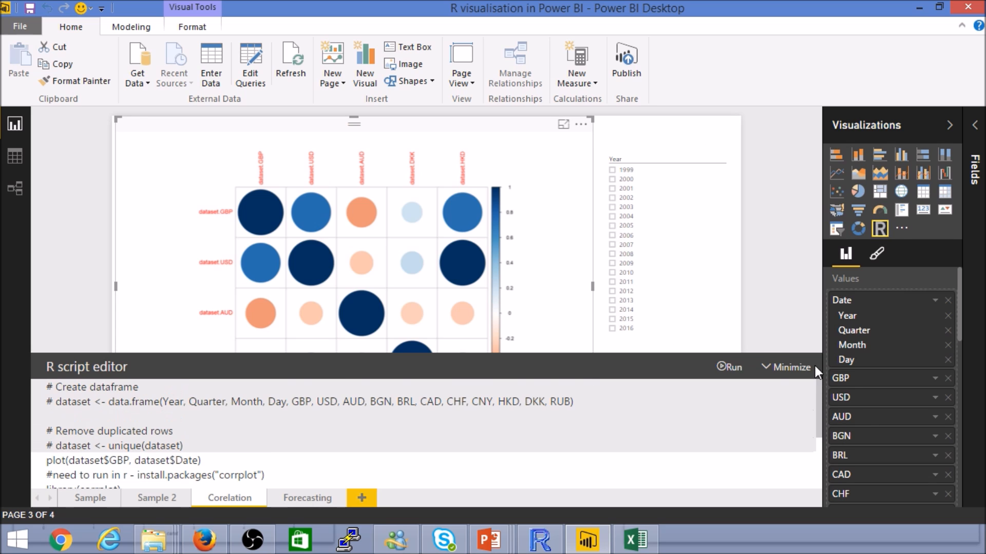
{"action": "left_click", "coordinate": [976, 127]}
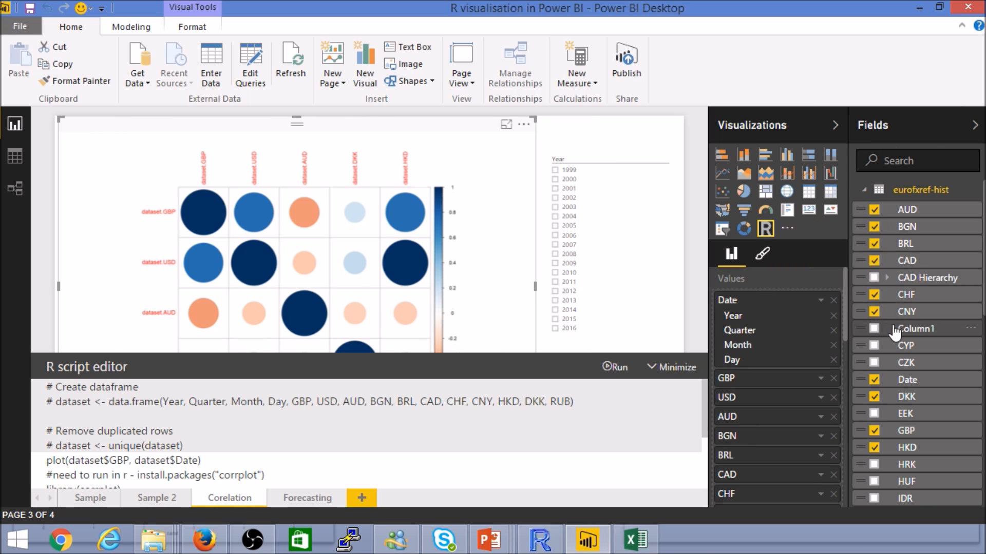
{"action": "scroll", "coordinate": [978, 195], "scroll_direction": "down", "scroll_amount": 3}
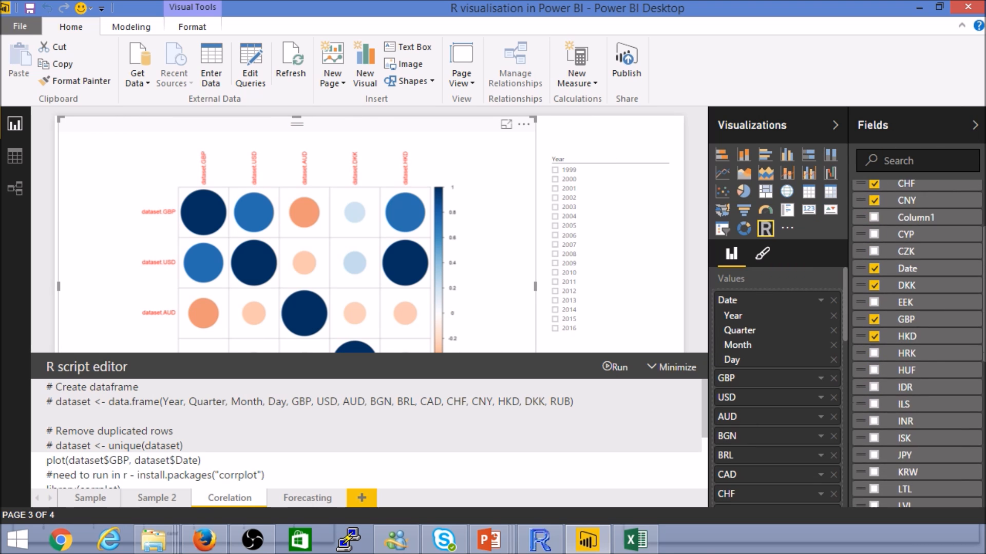
{"action": "scroll", "coordinate": [919, 308], "scroll_direction": "up", "scroll_amount": 3}
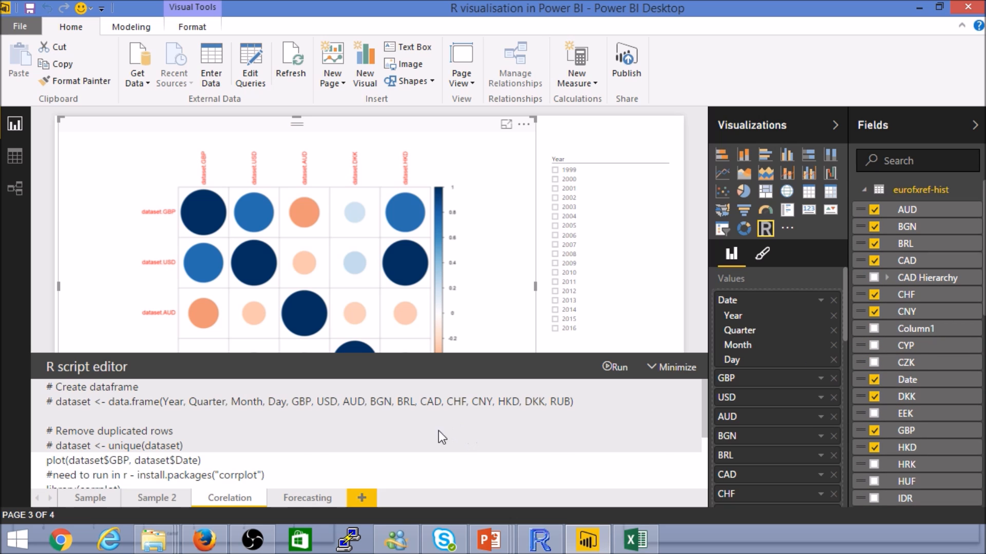
- Examine the script's closing lines from library(corrplot) to corrplot(cor(c1)) against the rendered correlation plot
{"action": "left_click", "coordinate": [315, 471]}
{"action": "key", "text": "Down"}
{"action": "key", "text": "Down"}
{"action": "key", "text": "Down"}
{"action": "key", "text": "Down"}
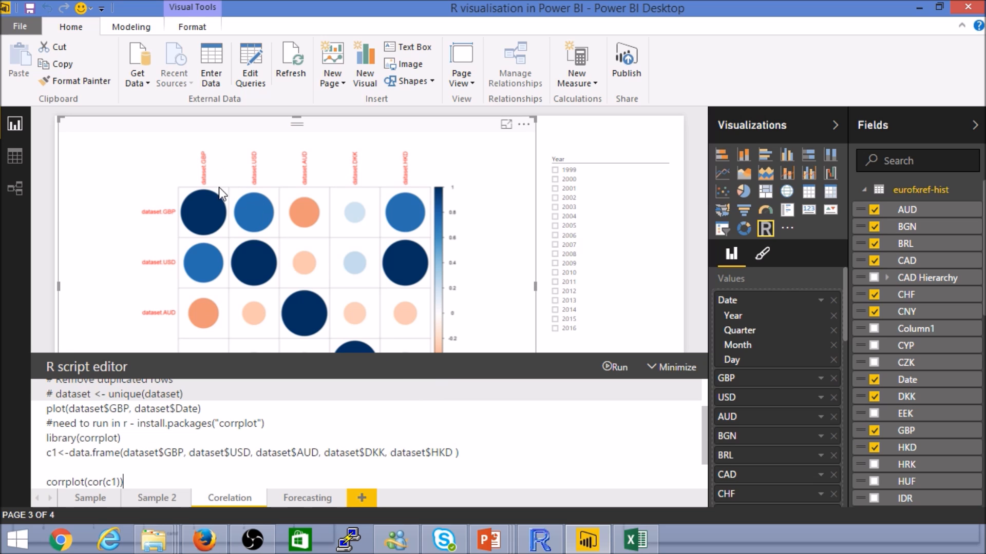
{"action": "left_click_drag", "start_coordinate": [141, 485], "coordinate": [43, 436]}
{"action": "left_click", "coordinate": [144, 468]}
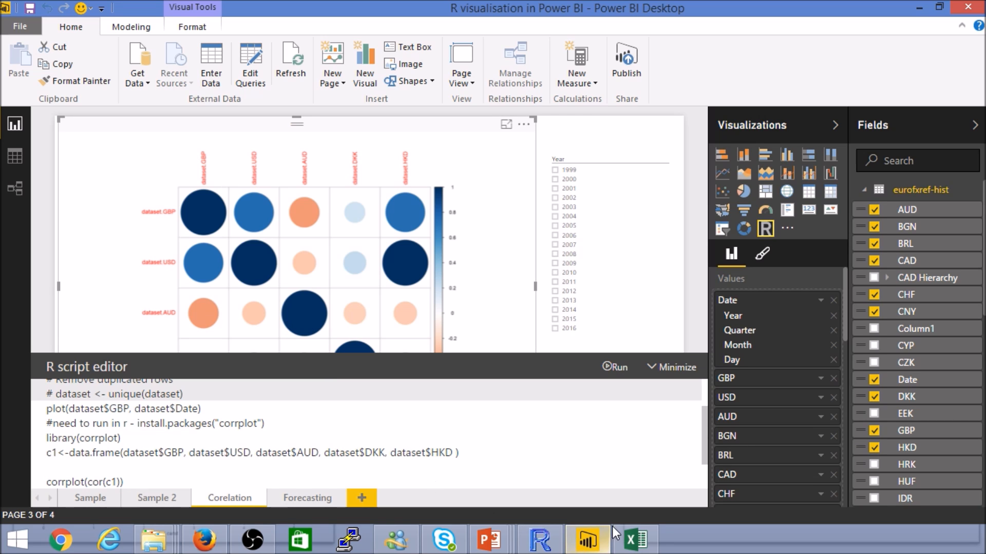
- Check the RGui script against the visual's script, rerun the visual in Power BI Desktop and collapse its script editor
{"action": "left_click", "coordinate": [540, 539]}
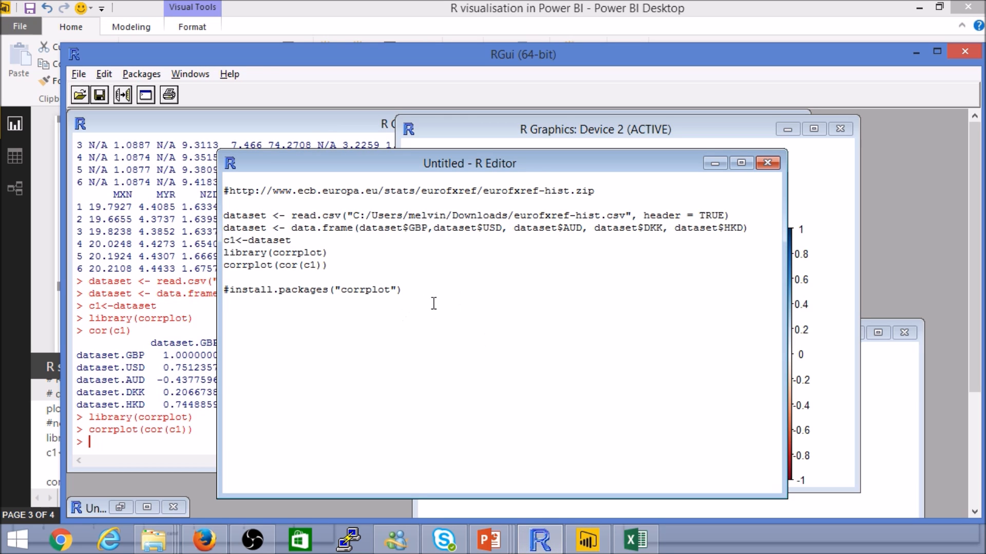
{"action": "left_click", "coordinate": [540, 539]}
{"action": "left_click", "coordinate": [614, 367]}
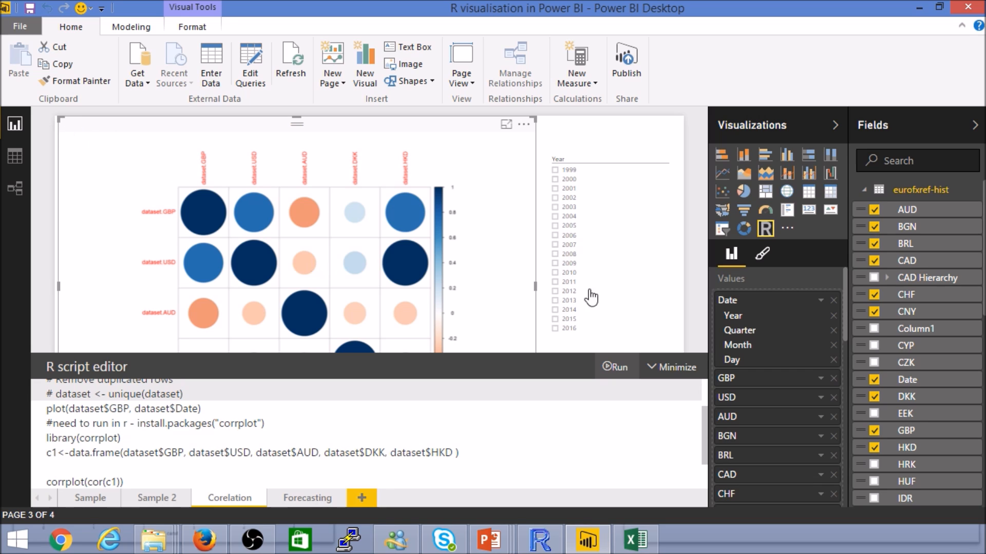
{"action": "left_click", "coordinate": [610, 367]}
{"action": "left_click", "coordinate": [657, 371]}
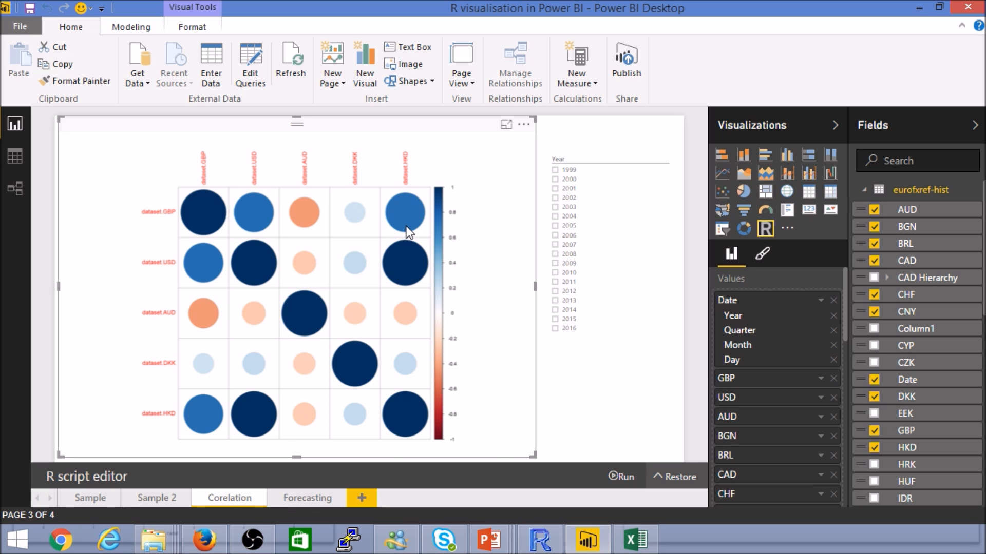
- Switch to RGui, rerun corrplot(cor(c1)) and bring its plot to the front, with the minimized forecast script restored as a window
{"action": "left_click", "coordinate": [539, 540]}
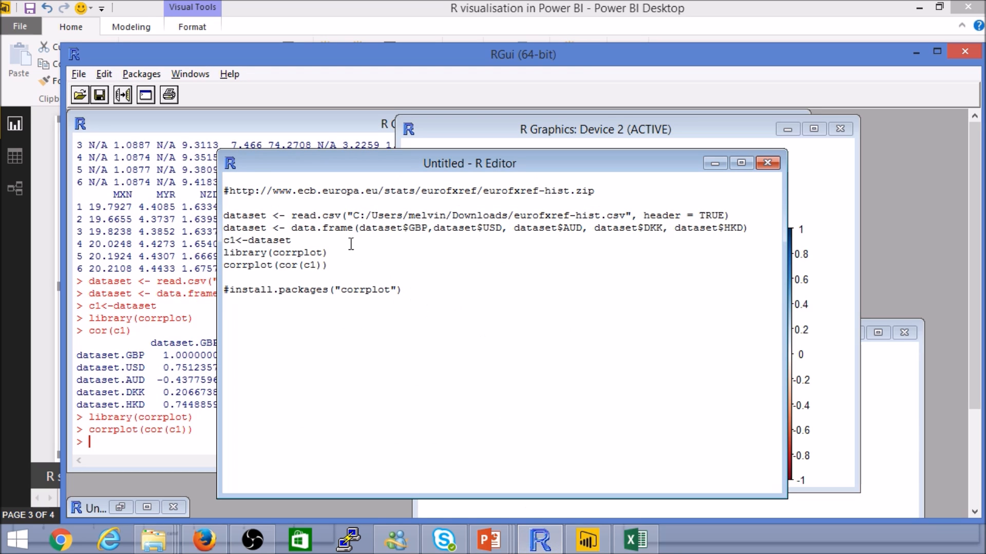
{"action": "left_click", "coordinate": [256, 265]}
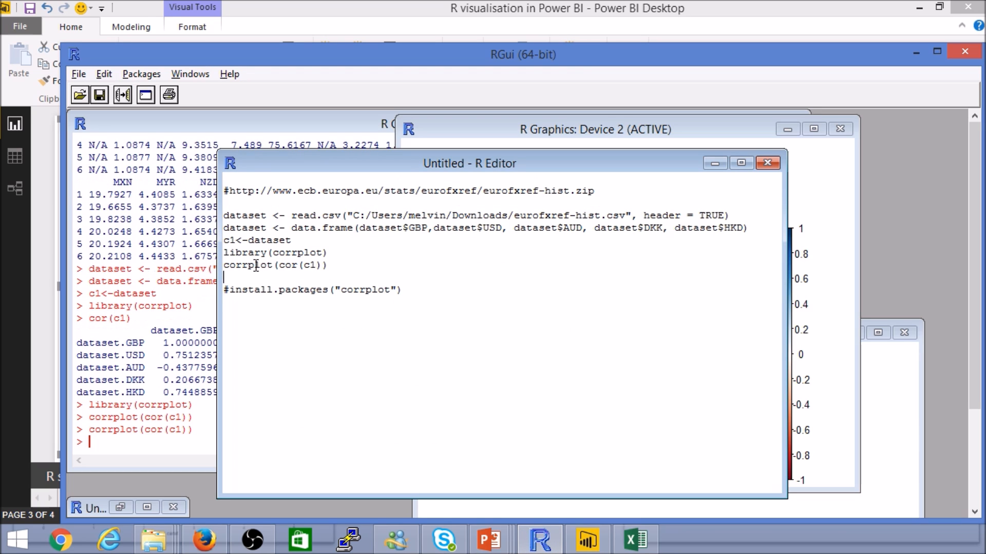
{"action": "left_click", "coordinate": [147, 507]}
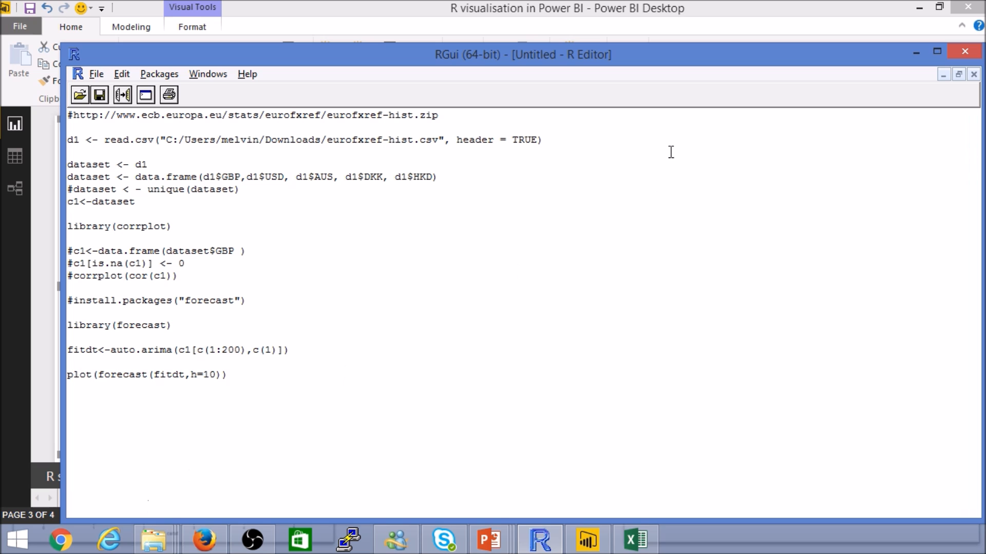
{"action": "left_click", "coordinate": [958, 74]}
{"action": "left_click", "coordinate": [830, 309]}
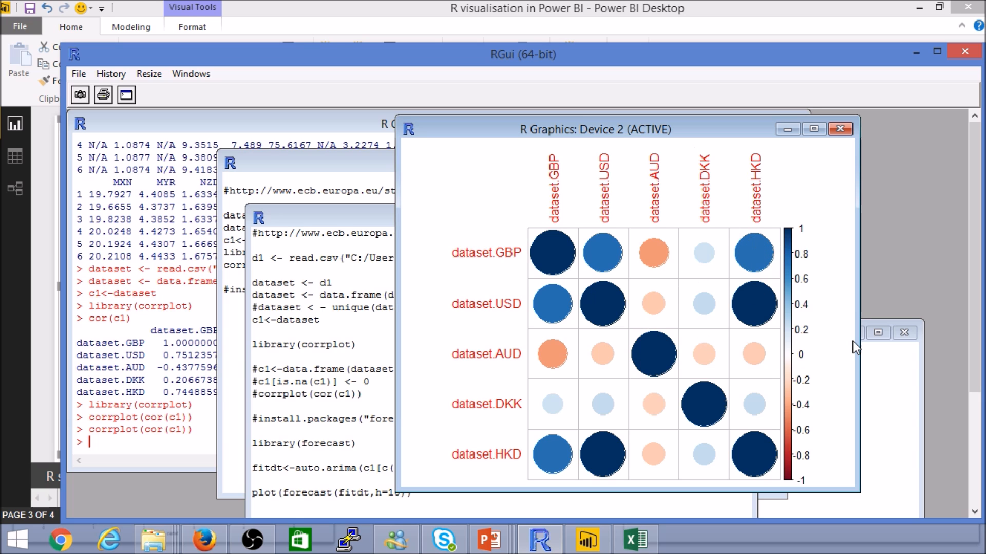
- Switch to Power BI Desktop, delete the Year slicer and place the Year field beside the correlation plot as a new visual
{"action": "key", "text": "alt+Tab"}
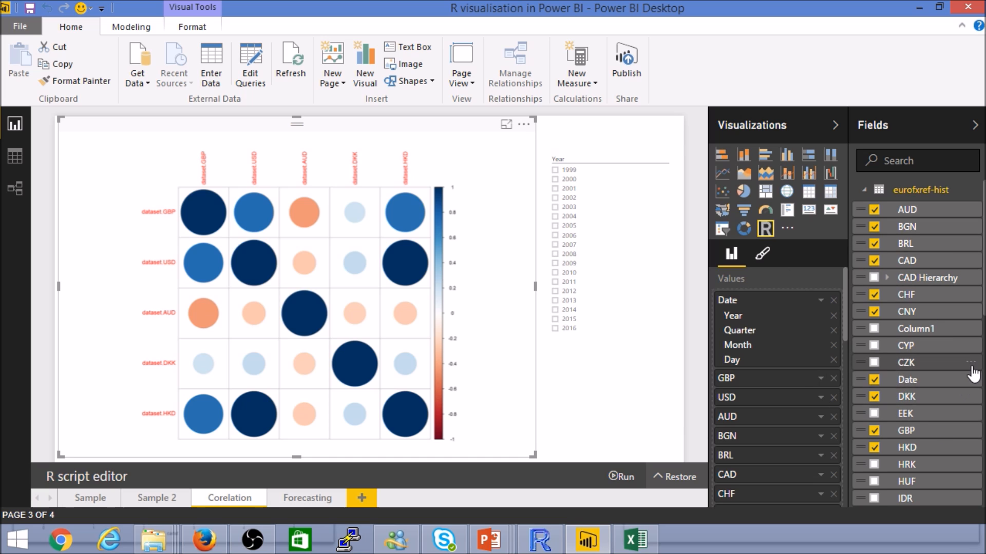
{"action": "scroll", "coordinate": [981, 282], "scroll_direction": "down", "scroll_amount": 10}
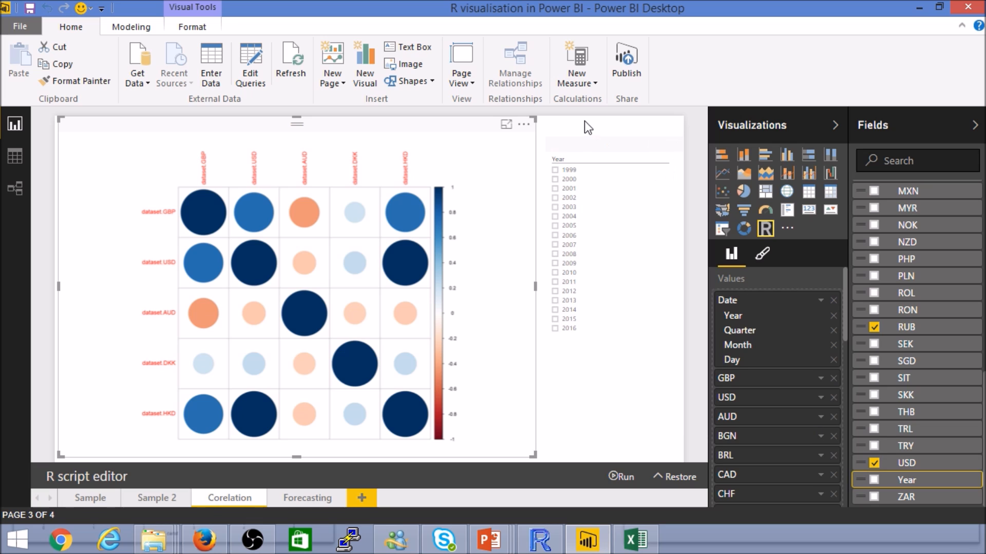
{"action": "left_click", "coordinate": [574, 149]}
{"action": "key", "text": "Delete"}
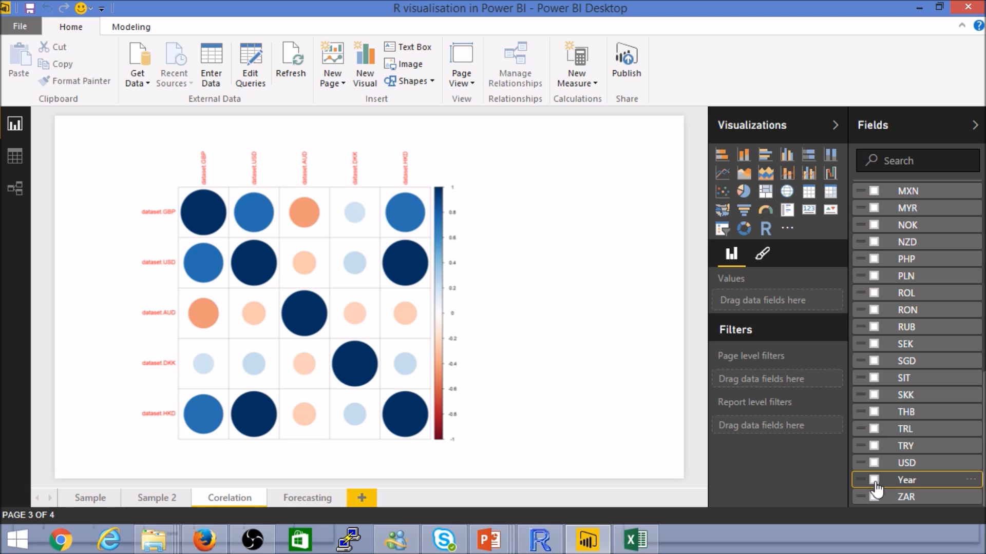
{"action": "left_click_drag", "start_coordinate": [902, 480], "coordinate": [543, 202]}
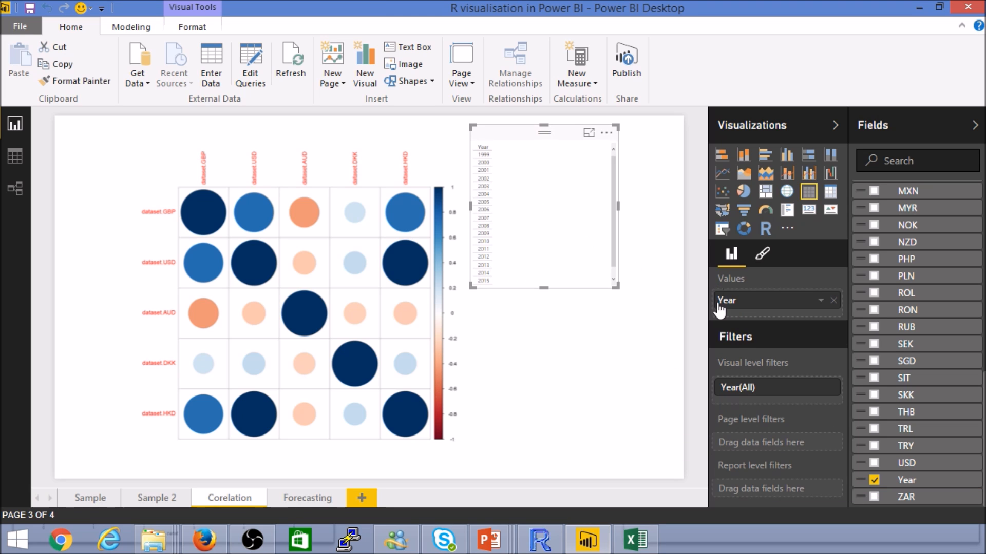
- Enlarge the Year table beside the correlation plot and convert it to a slicer
{"action": "left_click", "coordinate": [661, 339]}
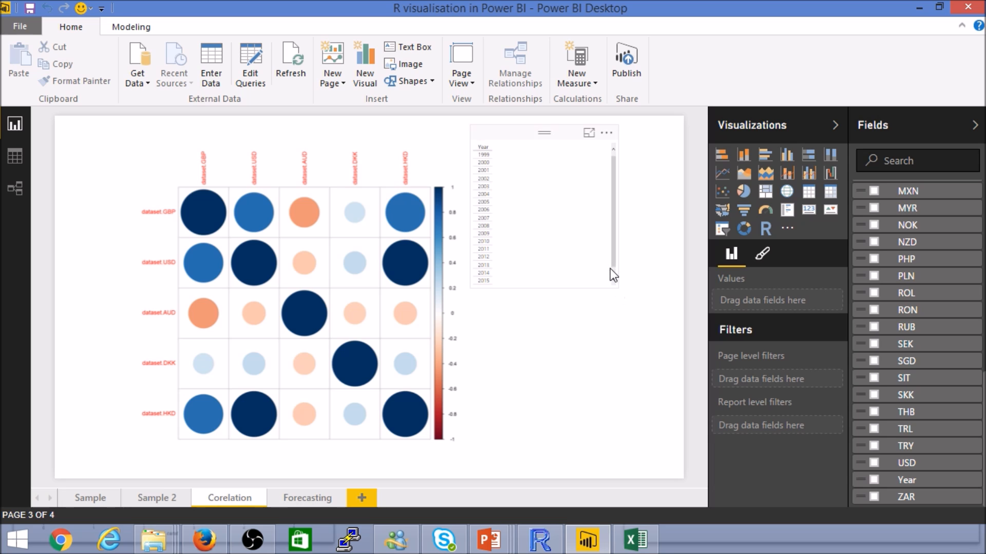
{"action": "left_click", "coordinate": [615, 285]}
{"action": "left_click_drag", "start_coordinate": [617, 288], "coordinate": [667, 371]}
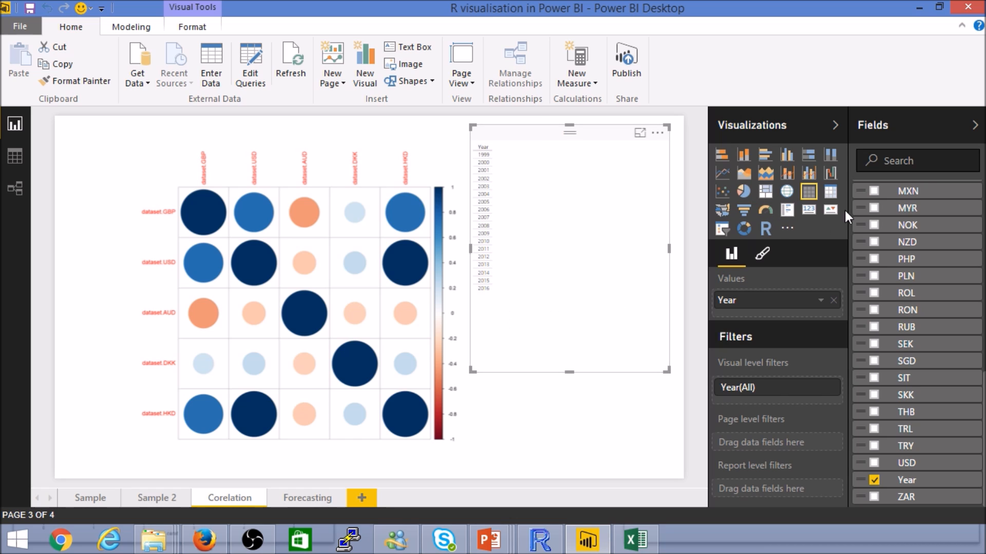
{"action": "left_click", "coordinate": [722, 229]}
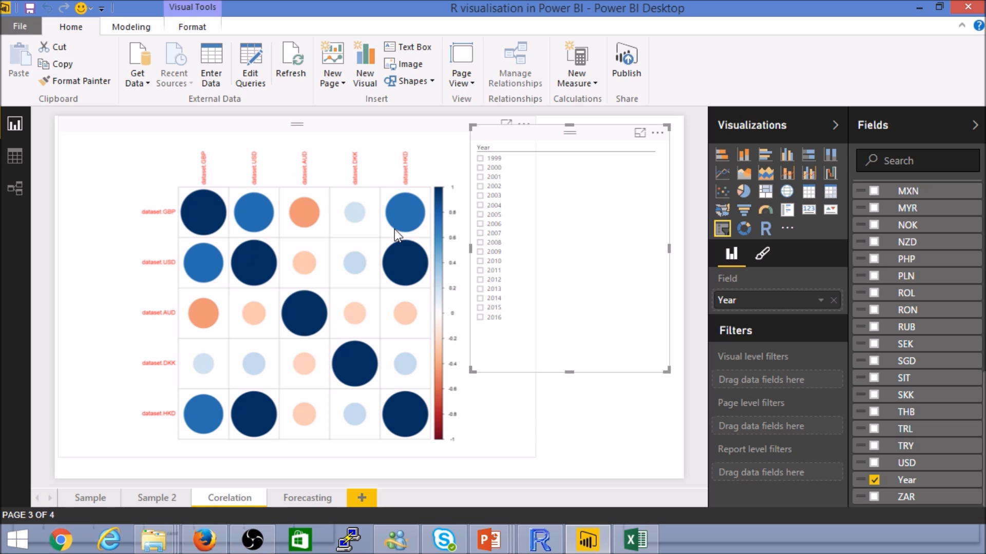
- Filter the correlation plot by single years in turn: 1999, 2008, 2009, 2010 and 2011
{"action": "left_click", "coordinate": [480, 159]}
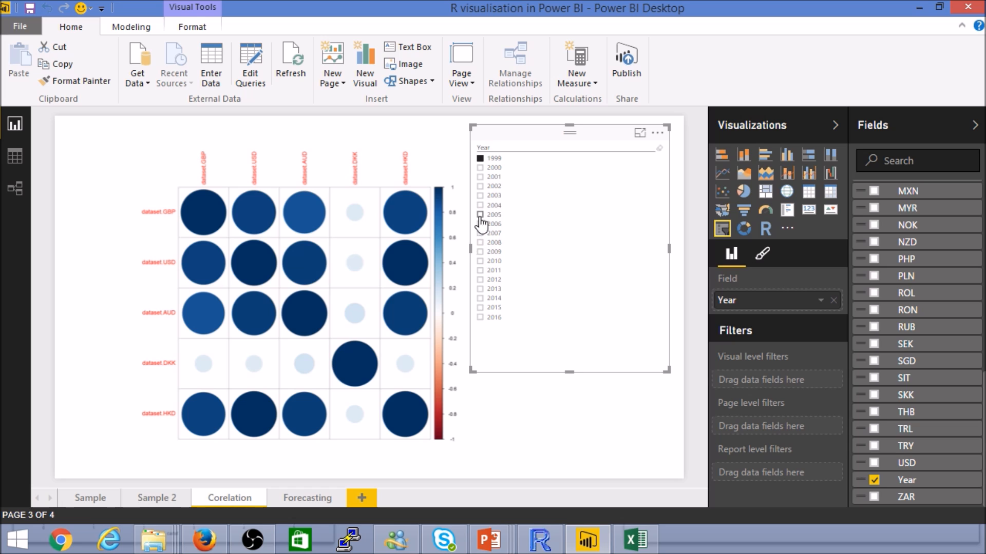
{"action": "left_click", "coordinate": [481, 242]}
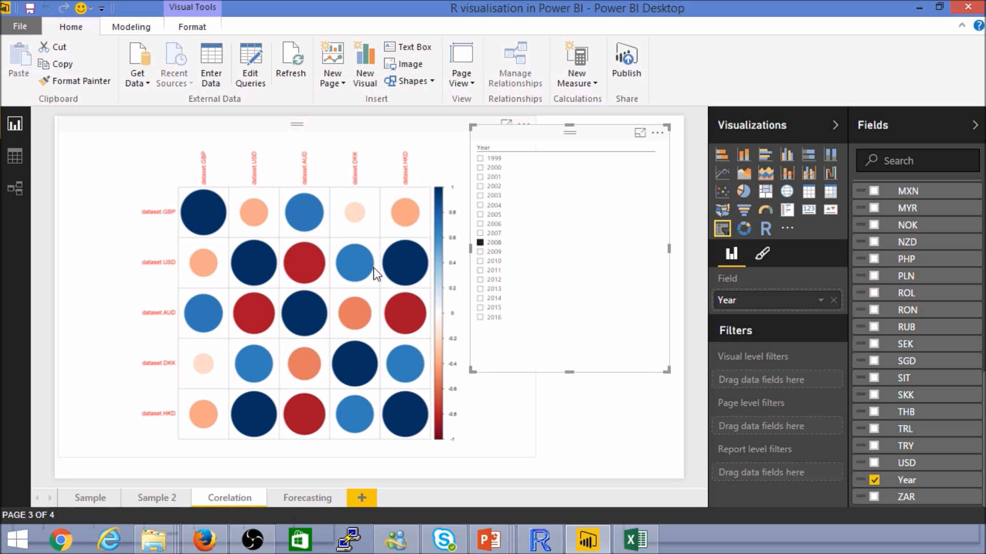
{"action": "left_click", "coordinate": [481, 252]}
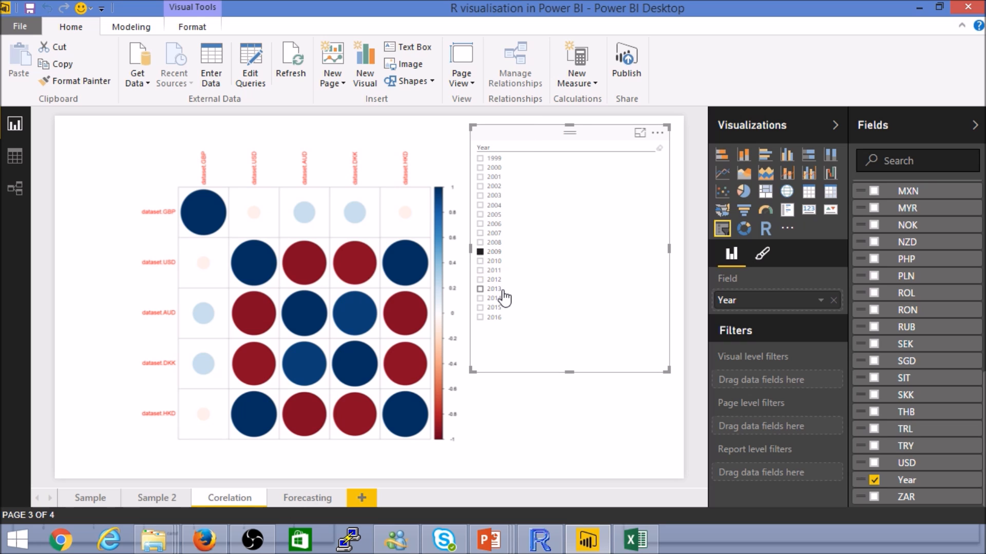
{"action": "left_click", "coordinate": [480, 262]}
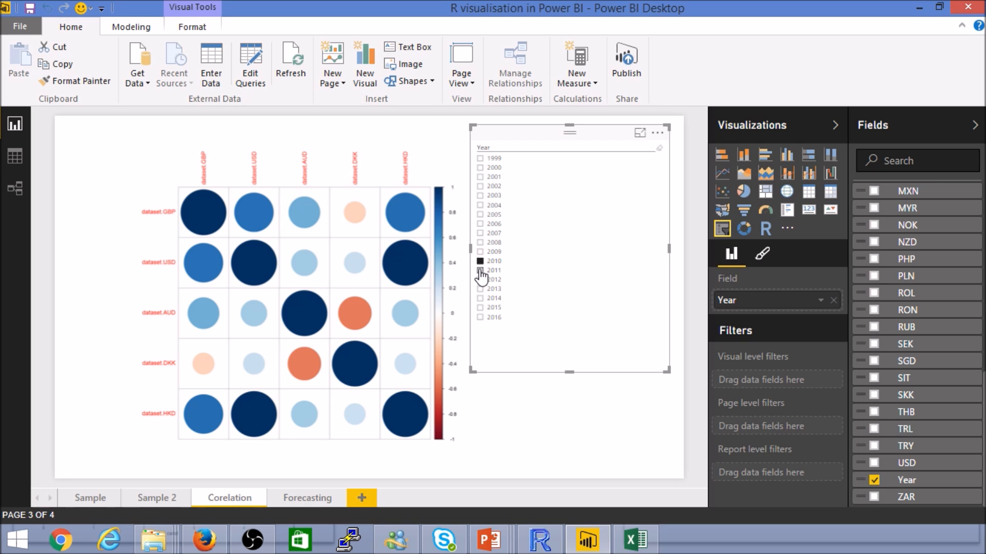
{"action": "left_click", "coordinate": [480, 270]}
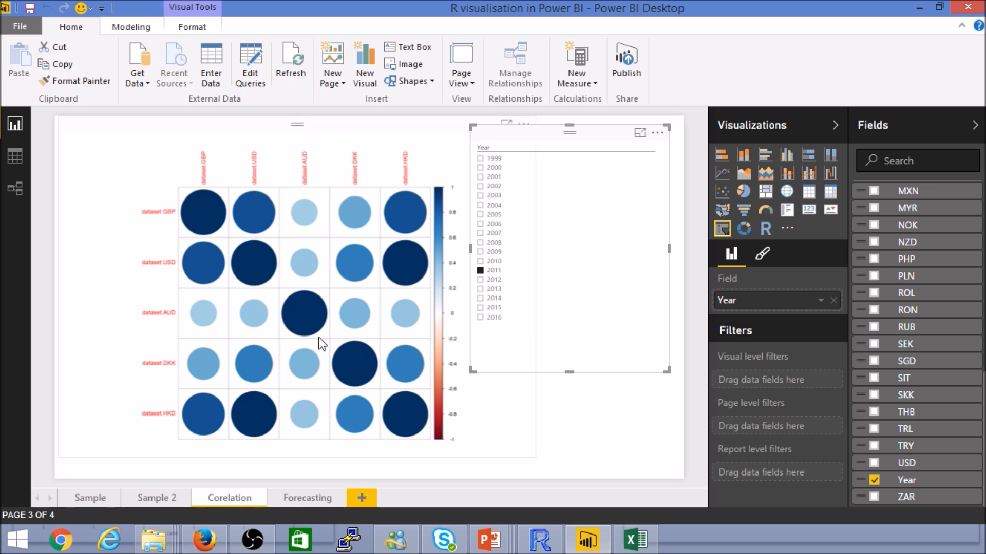
{"action": "left_click", "coordinate": [303, 336]}
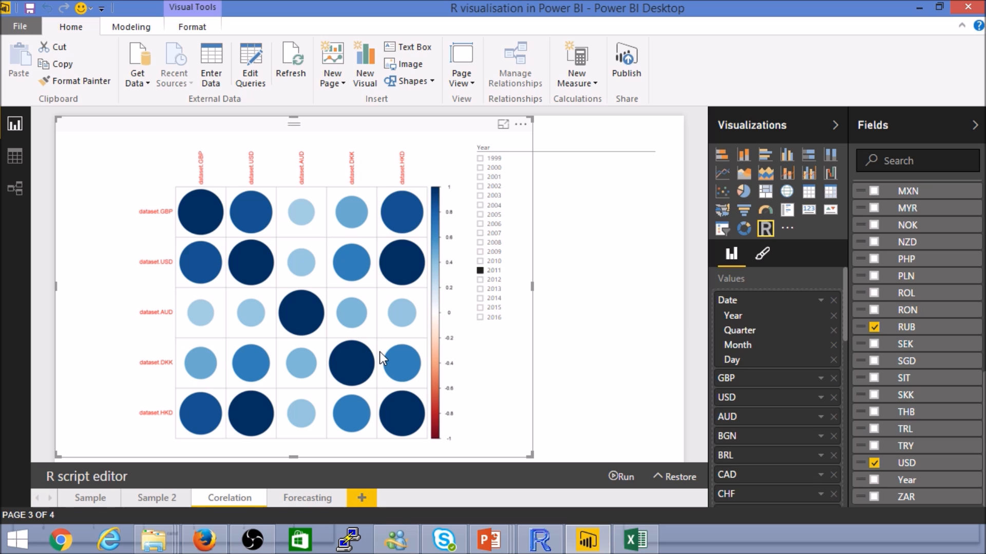
- Filter the correlation plot to the years 2002, 2003, 2004 and 2005 together in the Year slicer
{"action": "left_click", "coordinate": [592, 196]}
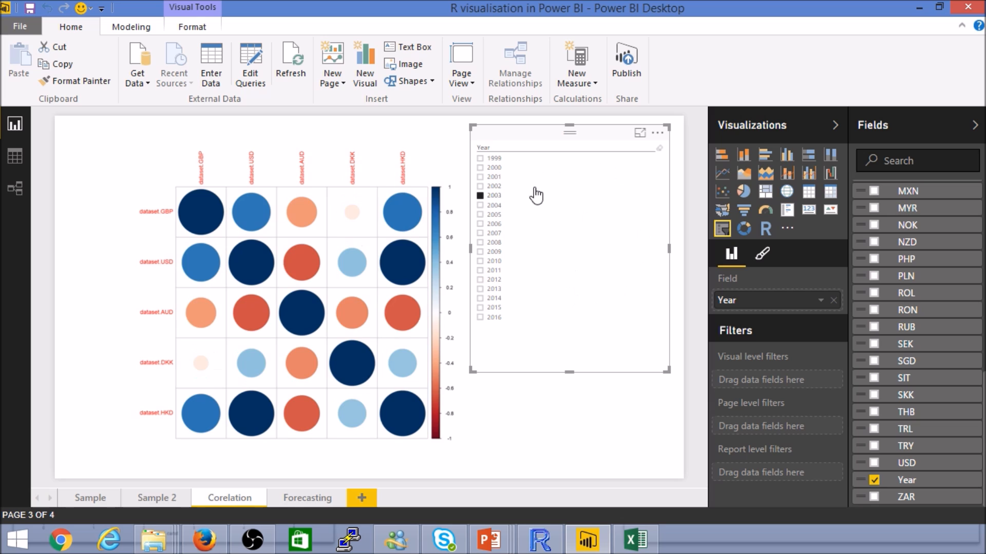
{"action": "left_click", "coordinate": [481, 185]}
{"action": "left_click", "coordinate": [481, 196], "text": "ctrl"}
{"action": "left_click", "coordinate": [481, 205], "text": "ctrl"}
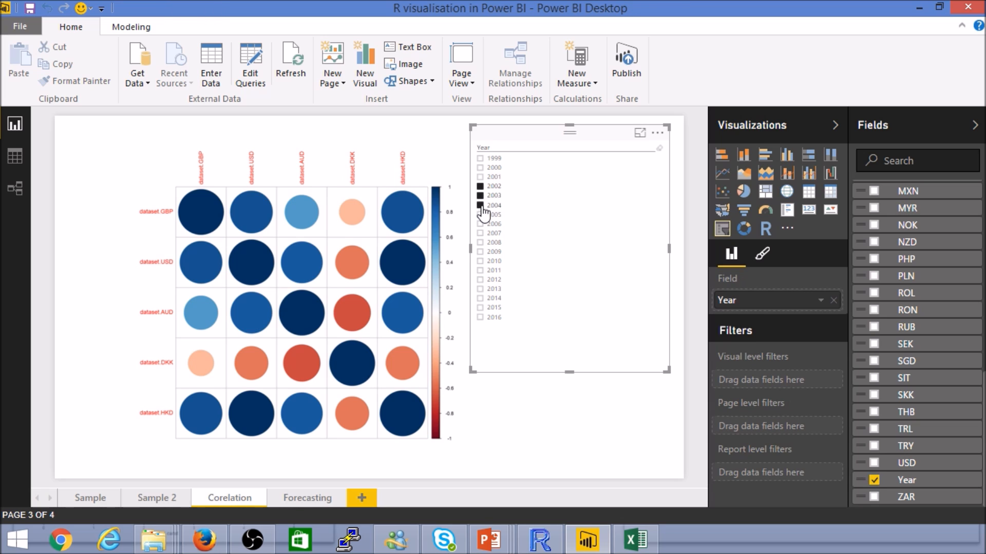
{"action": "left_click", "coordinate": [480, 215], "text": "ctrl"}
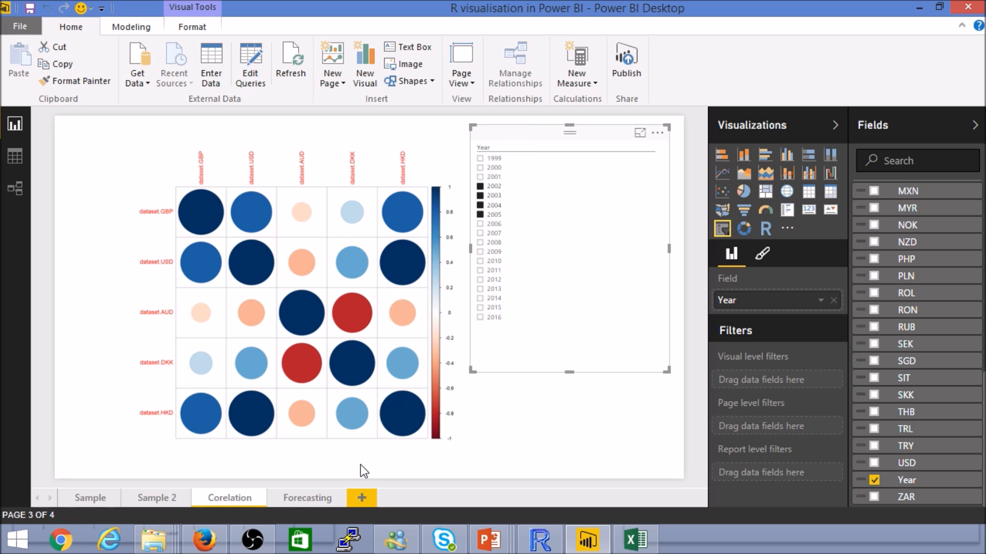
- Open the Forecasting page and delete the second ARIMA forecast visual
{"action": "left_click", "coordinate": [310, 500]}
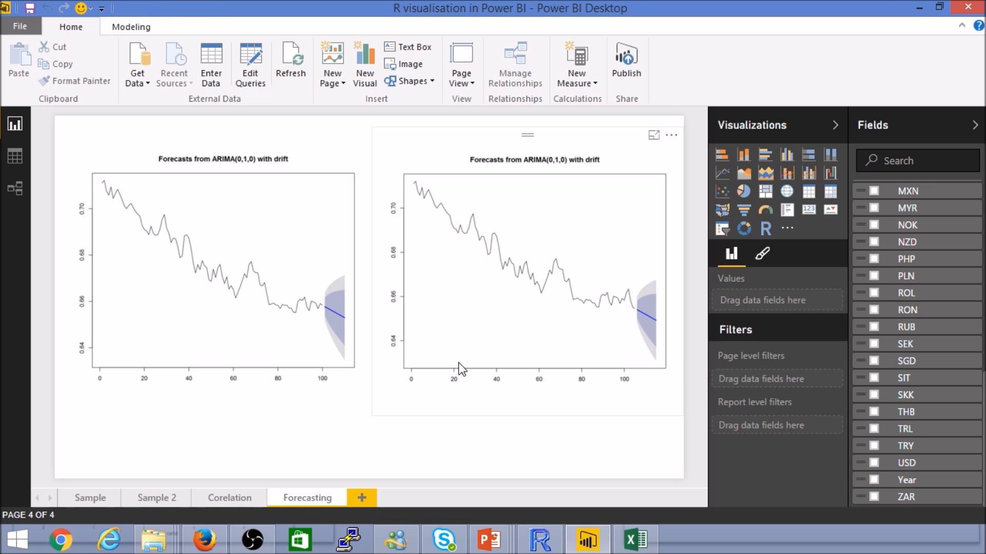
{"action": "left_click", "coordinate": [574, 144]}
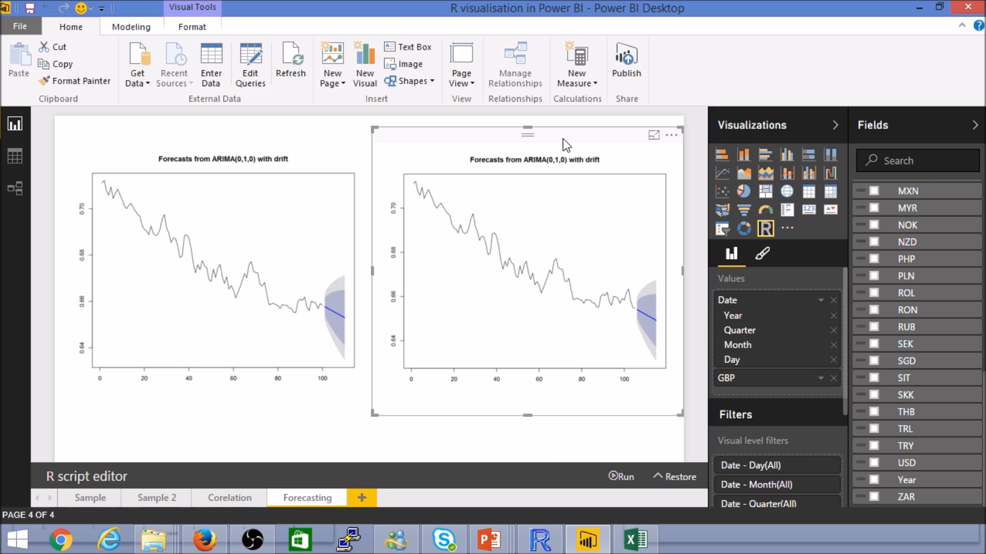
{"action": "key", "text": "Delete"}
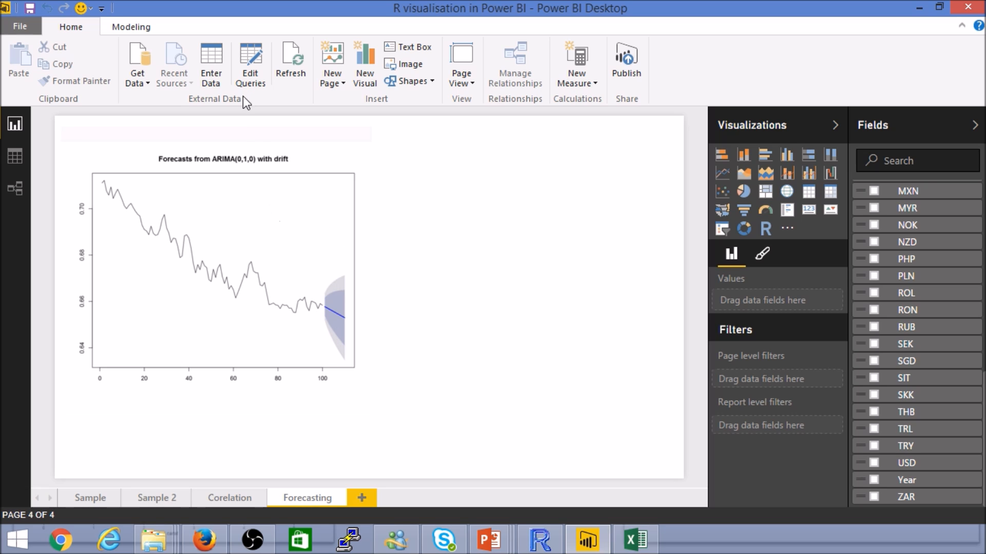
- Expand the remaining forecast visual's R script and examine its opening data frame lines with Year, Quarter, Month, Day and GBP
{"action": "left_click", "coordinate": [236, 132]}
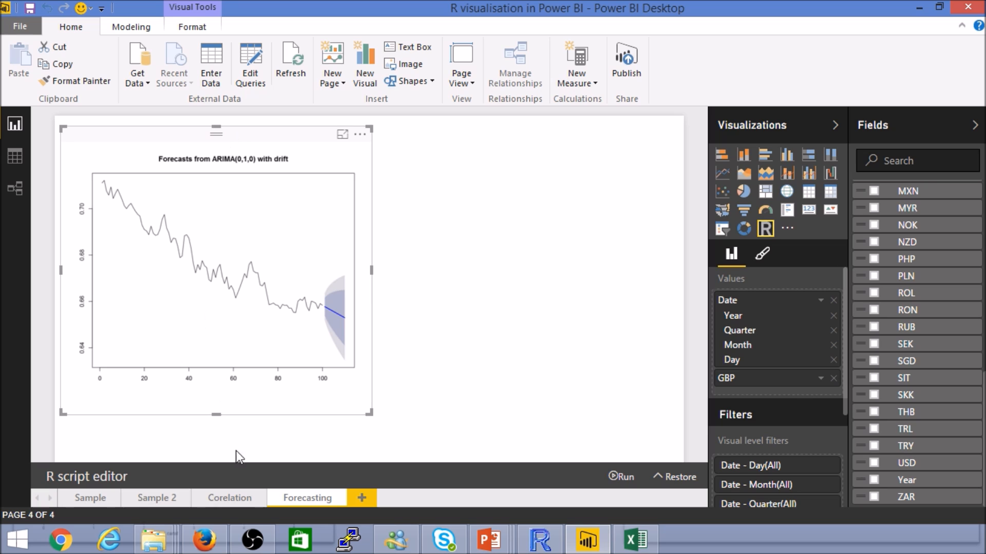
{"action": "left_click", "coordinate": [674, 478]}
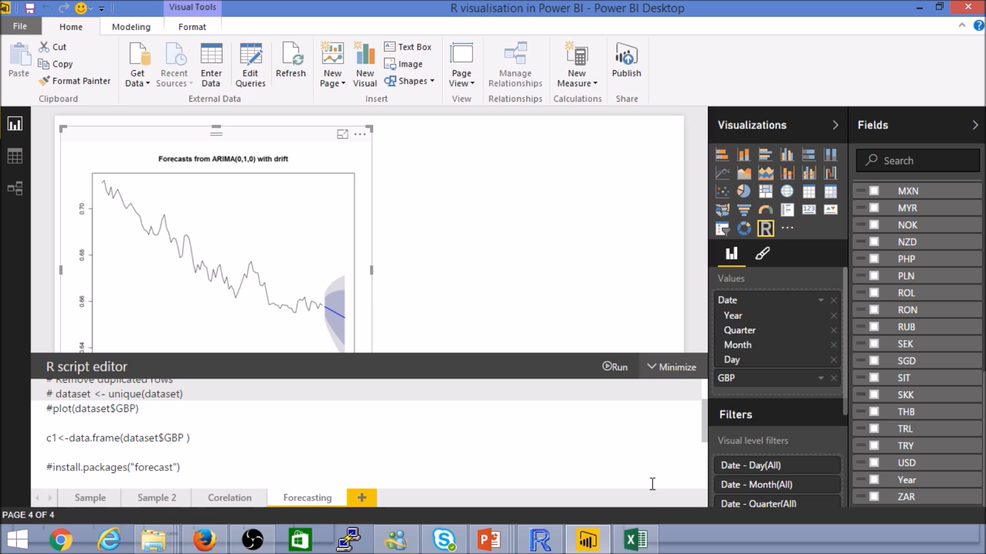
{"action": "left_click", "coordinate": [263, 443]}
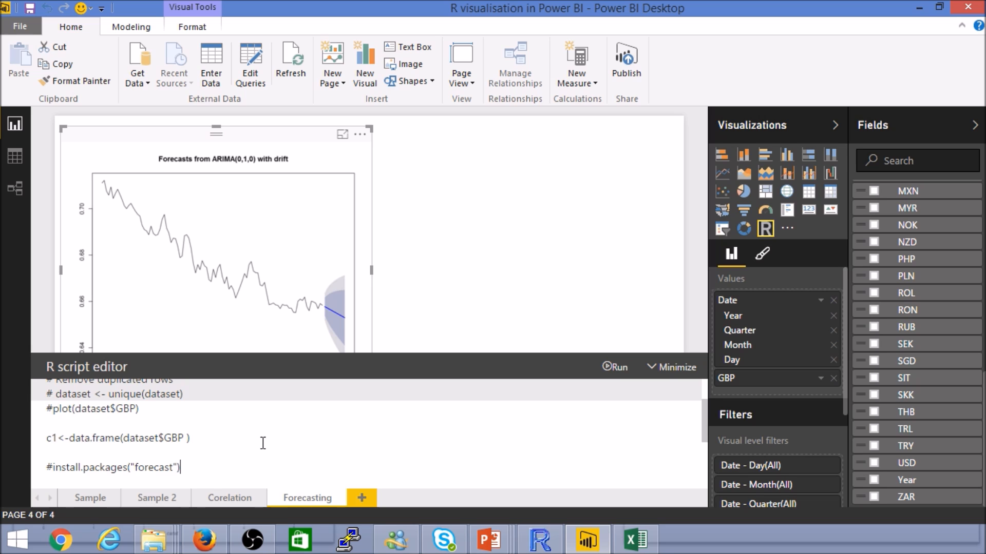
{"action": "left_click", "coordinate": [534, 407]}
{"action": "scroll", "coordinate": [984, 262], "scroll_direction": "up", "scroll_amount": 9}
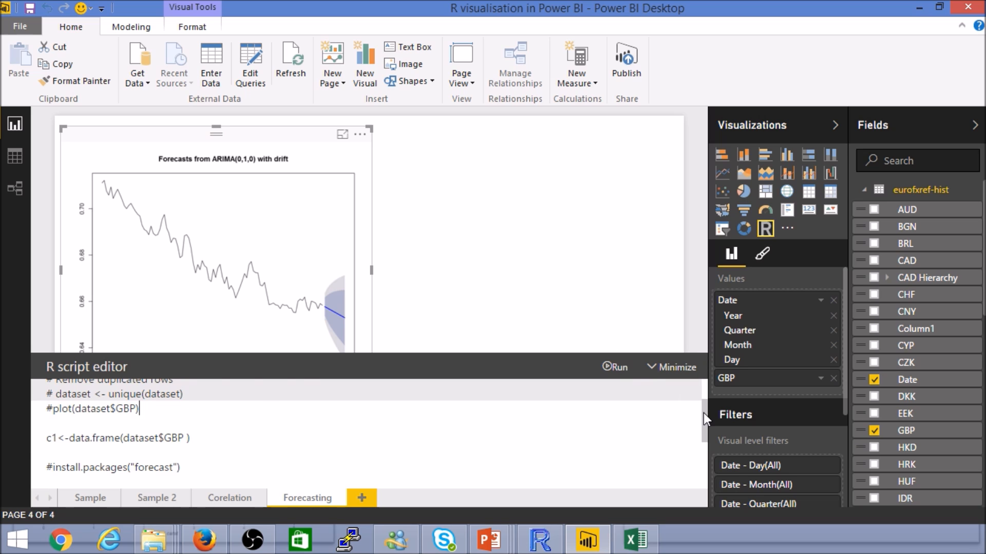
{"action": "left_click_drag", "start_coordinate": [703, 413], "coordinate": [704, 381]}
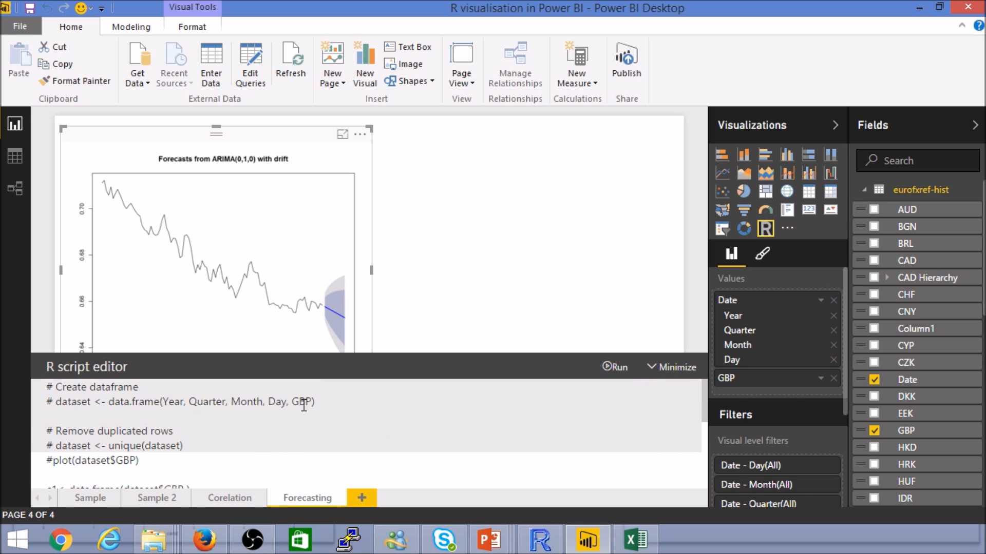
- Examine the forecast script from the c1 data frame through install.packages("forecast") to library(forecast)
{"action": "key", "text": "super+c"}
{"action": "key", "text": "Down"}
{"action": "key", "text": "Down"}
{"action": "key", "text": "Down"}
{"action": "key", "text": "Down"}
{"action": "key", "text": "Down"}
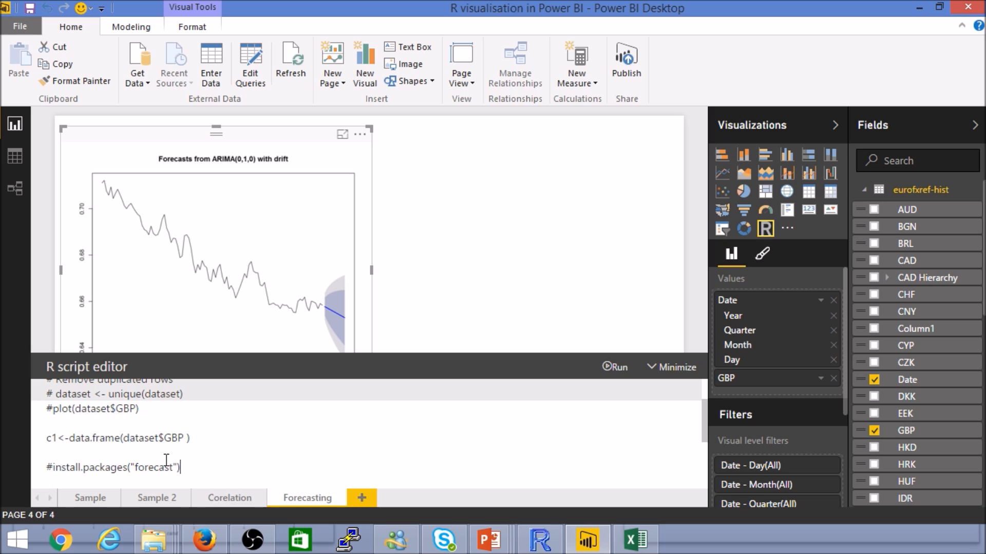
{"action": "key", "text": "Down"}
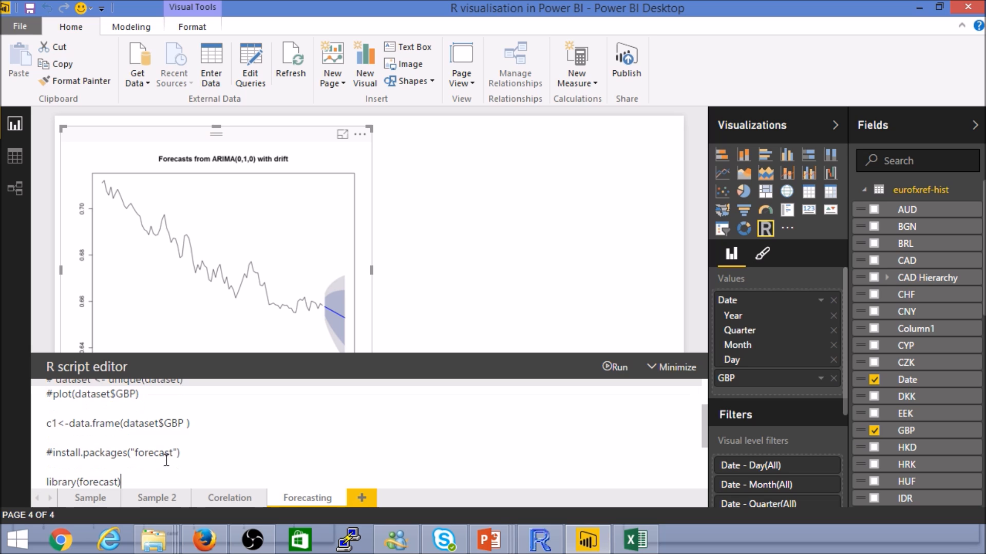
{"action": "left_click_drag", "start_coordinate": [203, 452], "coordinate": [53, 454]}
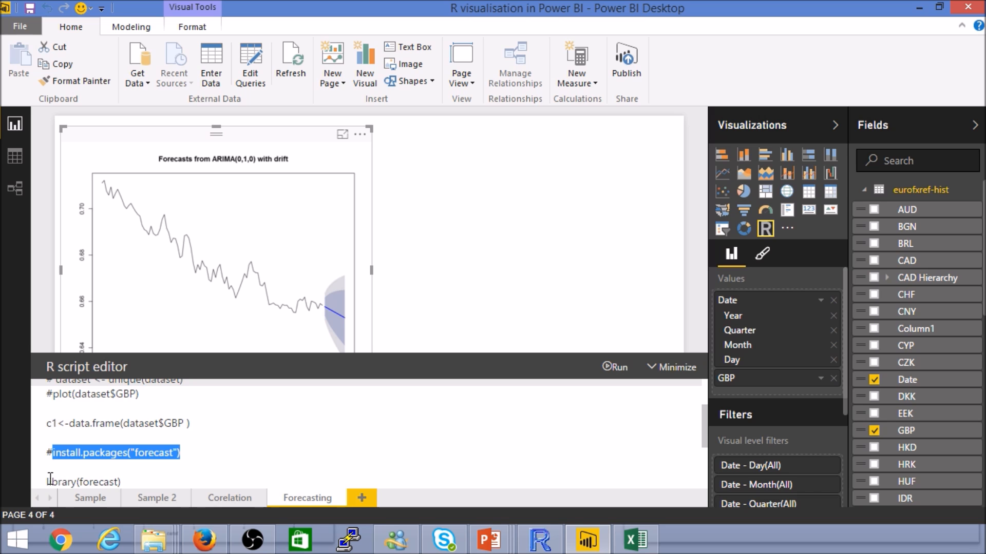
{"action": "mouse_move", "coordinate": [542, 548]}
{"action": "left_click", "coordinate": [198, 454]}
{"action": "scroll", "coordinate": [199, 454], "scroll_direction": "down", "scroll_amount": 1}
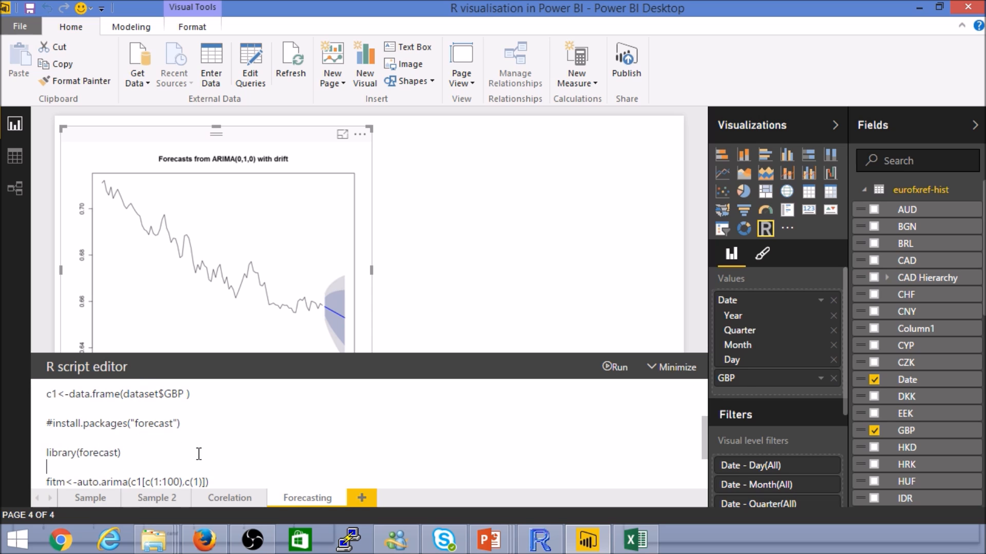
{"action": "scroll", "coordinate": [199, 453], "scroll_direction": "down", "scroll_amount": 1}
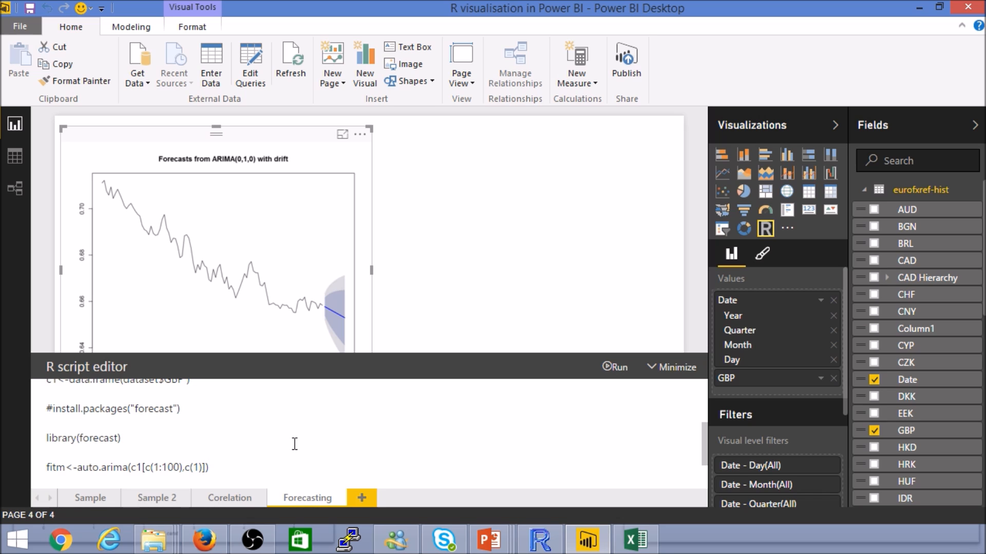
- Examine the auto.arima call on rows 1:100 and the plot(forecast(fitm,h=10)) line of the forecast script
{"action": "left_click_drag", "start_coordinate": [203, 467], "coordinate": [47, 438]}
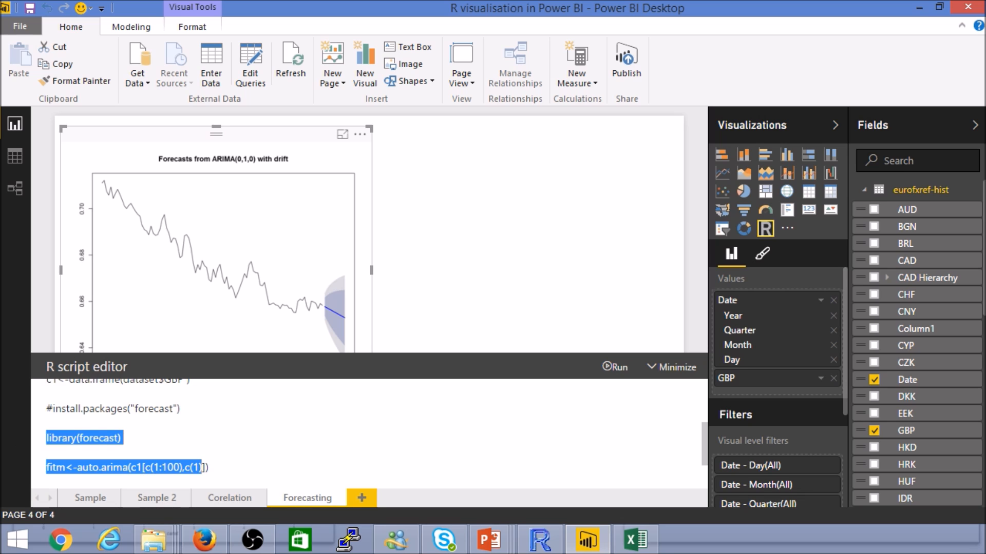
{"action": "left_click", "coordinate": [232, 464]}
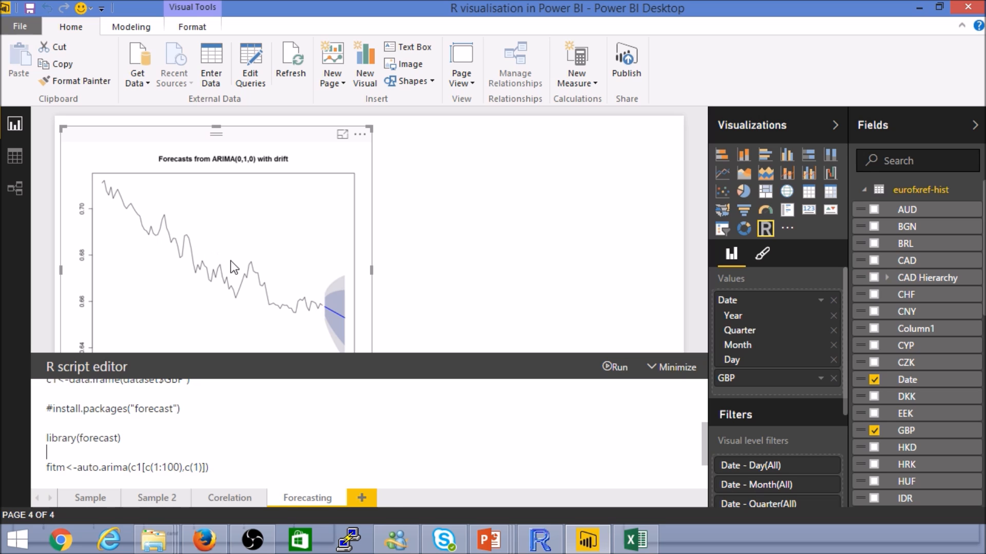
{"action": "key", "text": "super+c"}
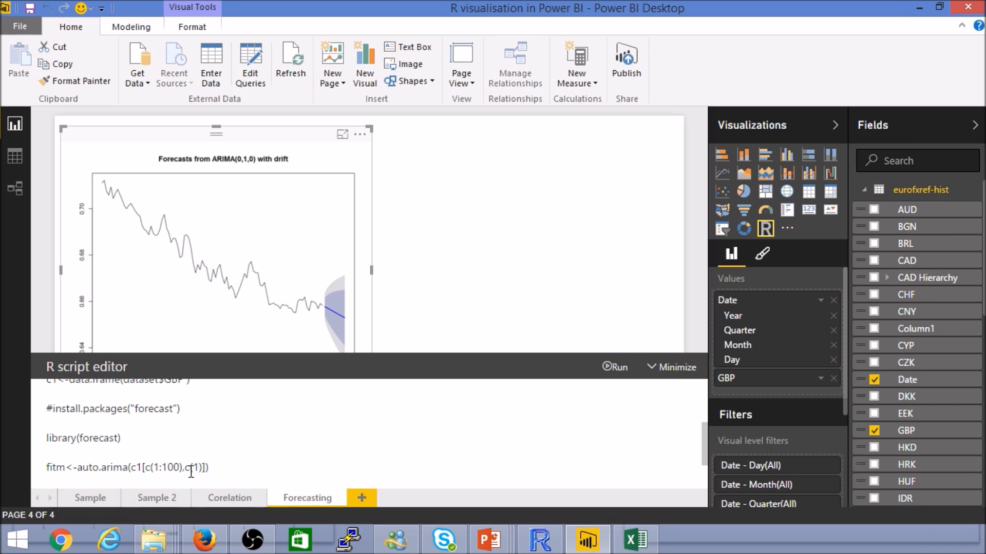
{"action": "left_click", "coordinate": [212, 464]}
{"action": "key", "text": "Down"}
{"action": "key", "text": "Down"}
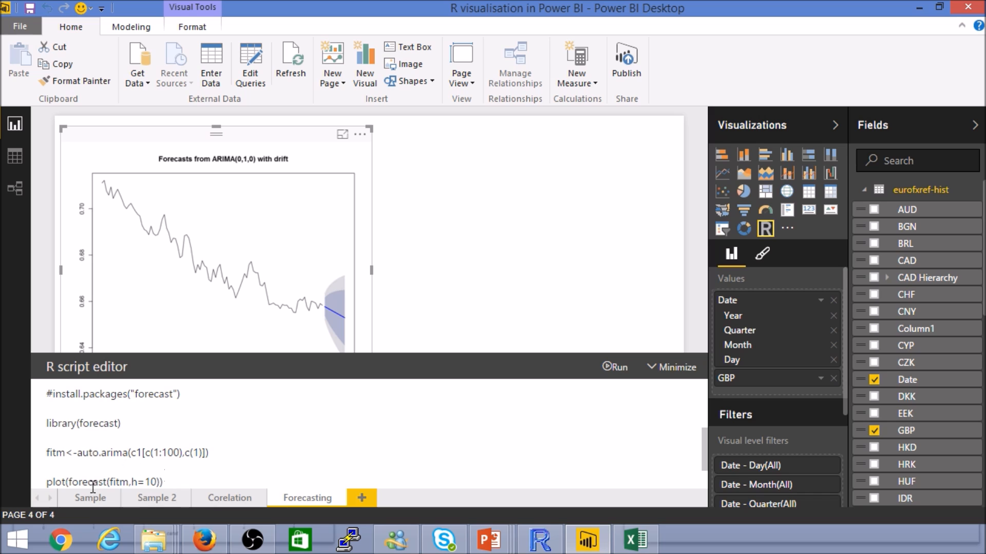
{"action": "left_click", "coordinate": [67, 479], "text": "shift"}
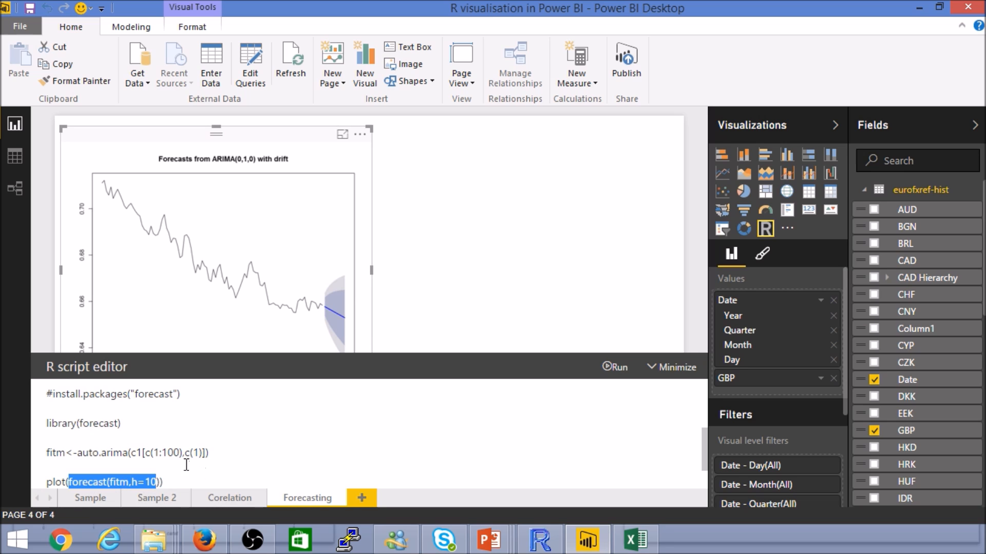
{"action": "left_click_drag", "start_coordinate": [153, 454], "coordinate": [183, 454]}
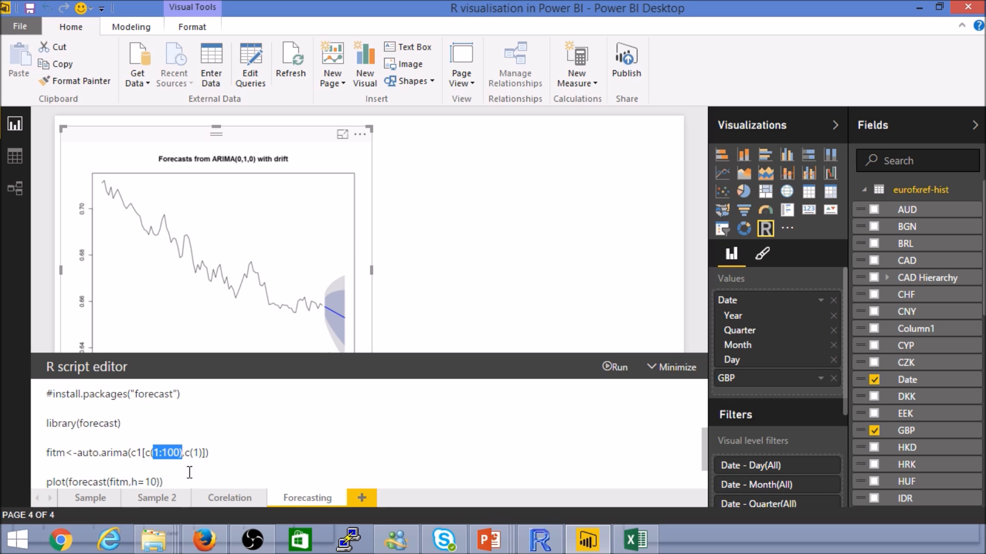
{"action": "left_click", "coordinate": [175, 480]}
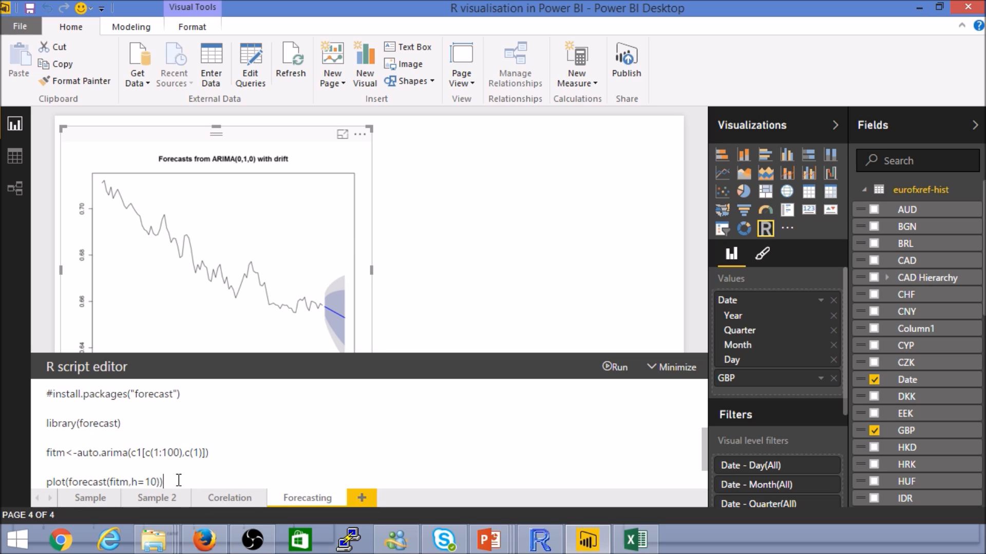
- Rerun the forecast script, then duplicate the forecast visual and place the copy beside the original
{"action": "left_click", "coordinate": [611, 367]}
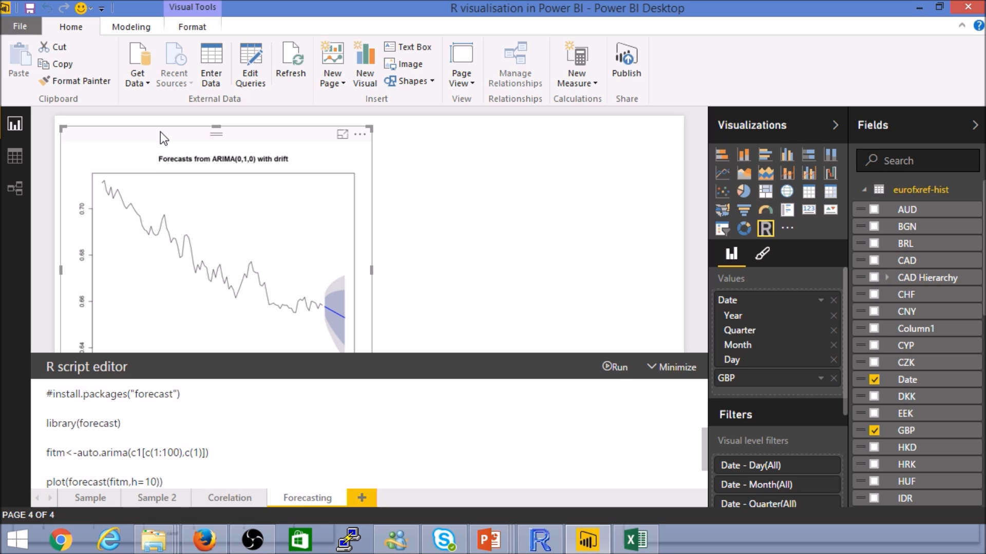
{"action": "key", "text": "ctrl+c"}
{"action": "key", "text": "ctrl+v"}
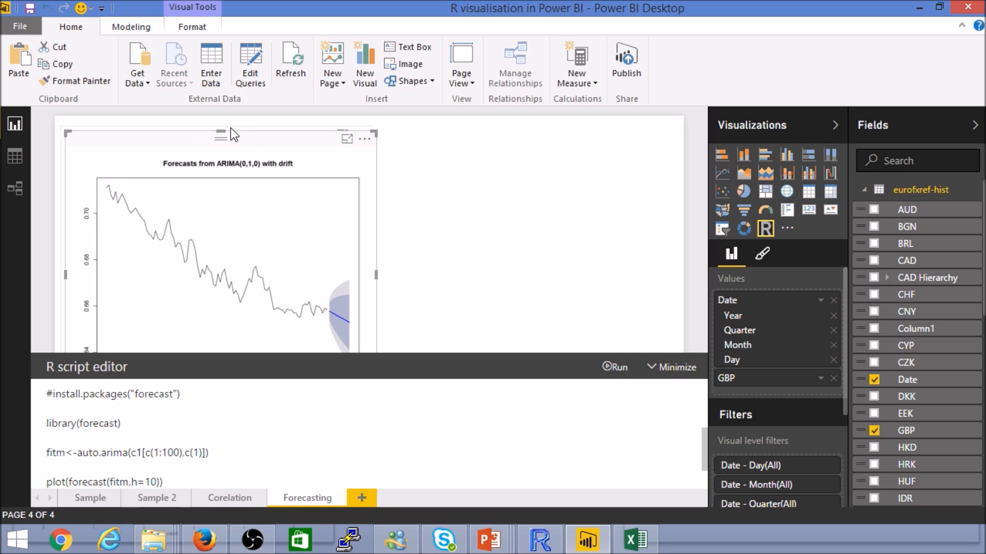
{"action": "left_click_drag", "start_coordinate": [230, 135], "coordinate": [496, 135]}
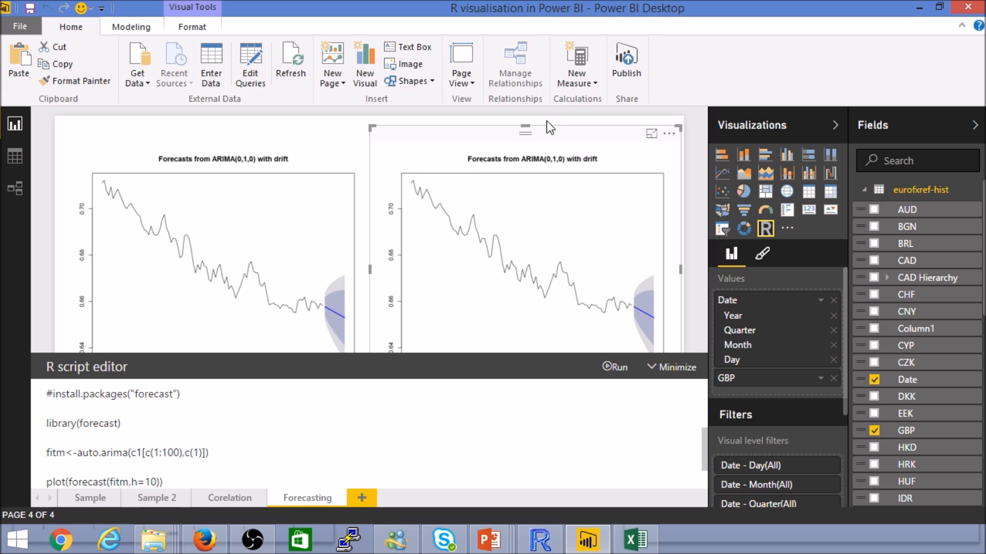
- Extend the auto.arima row range in the copied forecast's R script to 1:105 and rerun the script
{"action": "left_click", "coordinate": [172, 452]}
{"action": "key", "text": "shift+Right"}
{"action": "type", "text": "5"}
{"action": "left_click", "coordinate": [614, 369]}
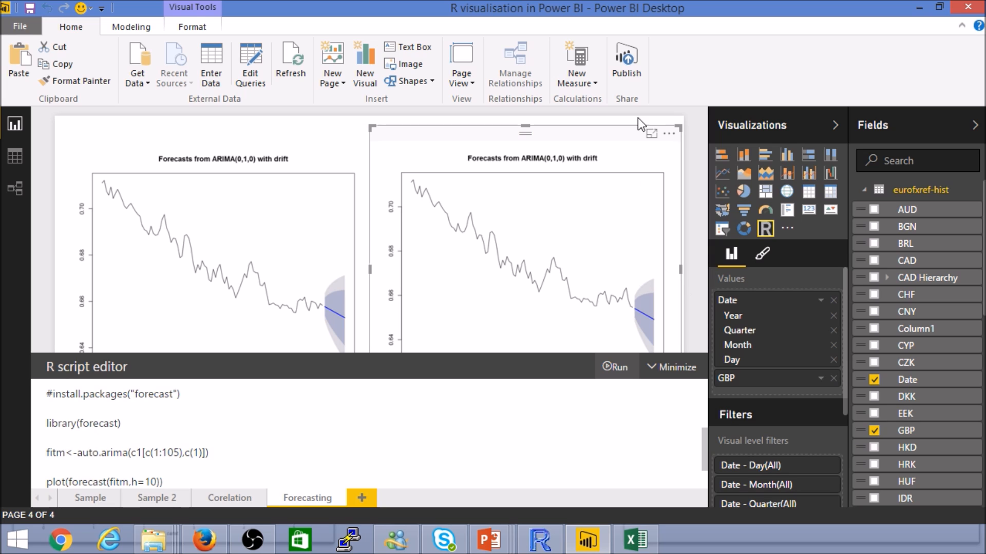
- Nudge the copied forecast visual slightly upward and collapse the R script editor to reveal both forecasts in full
{"action": "left_click_drag", "start_coordinate": [503, 136], "coordinate": [496, 131]}
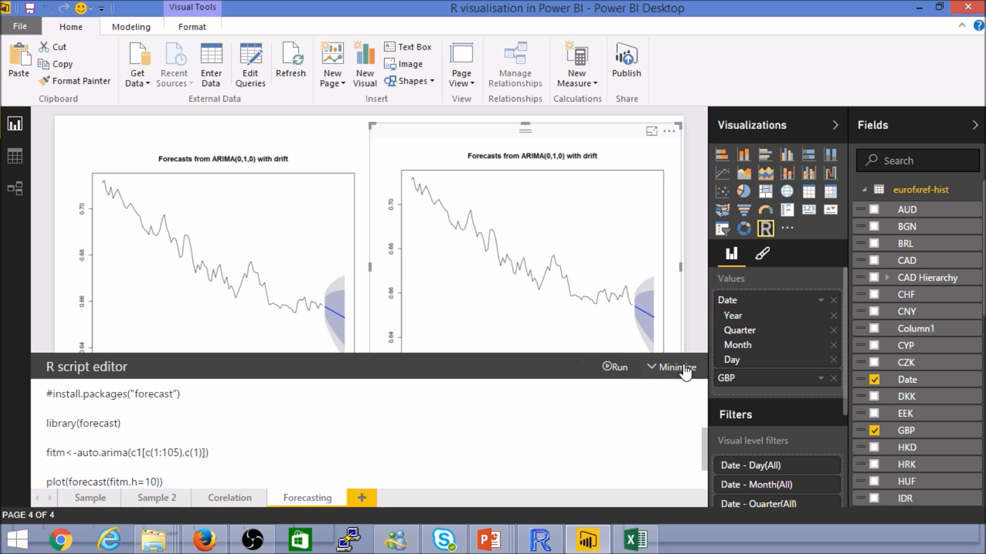
{"action": "left_click", "coordinate": [656, 367]}
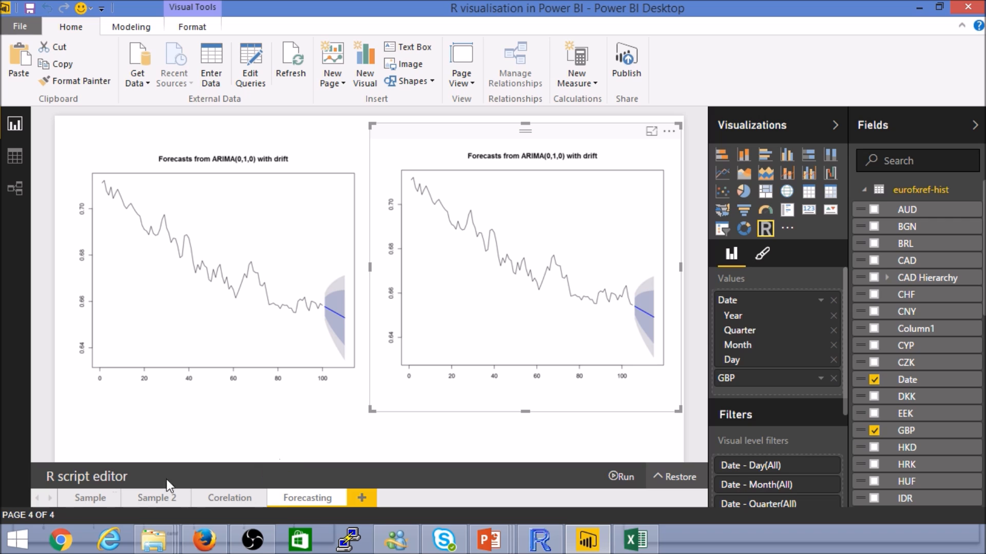
- Review the R plots on the Sample and Sample 2 report pages
{"action": "left_click", "coordinate": [90, 498]}
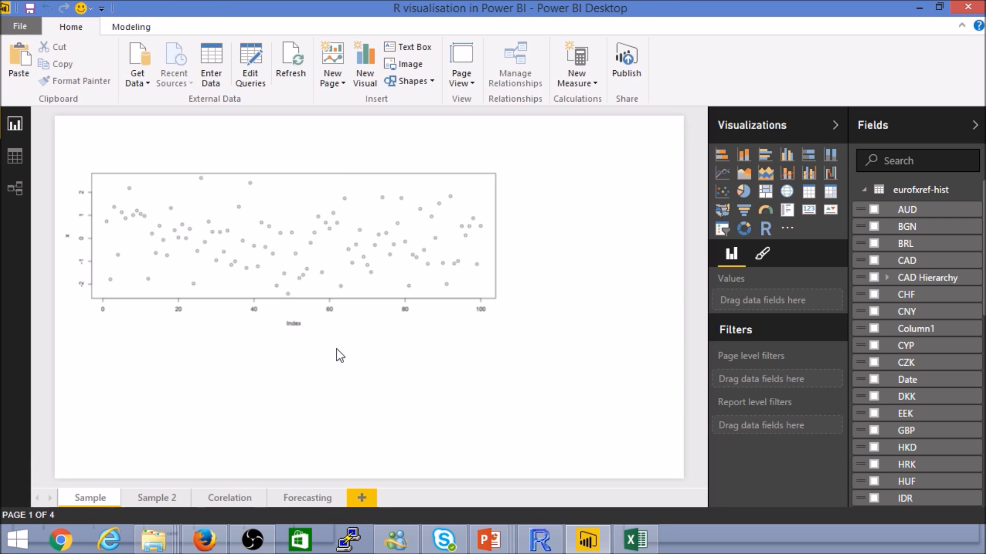
{"action": "left_click", "coordinate": [162, 500]}
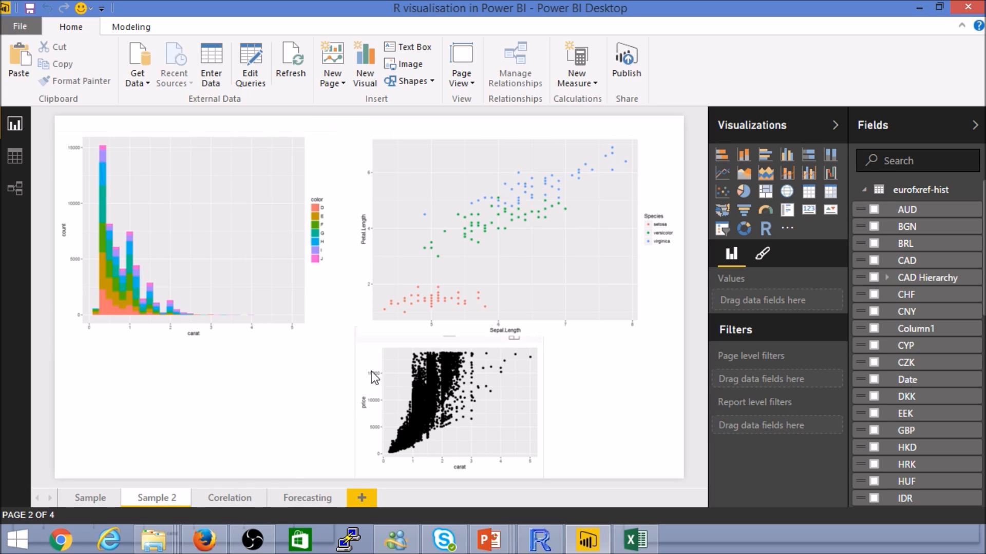
- Filter the Corelation page's currency plot to the year 2004 only and return to the Forecasting page
{"action": "left_click", "coordinate": [238, 503]}
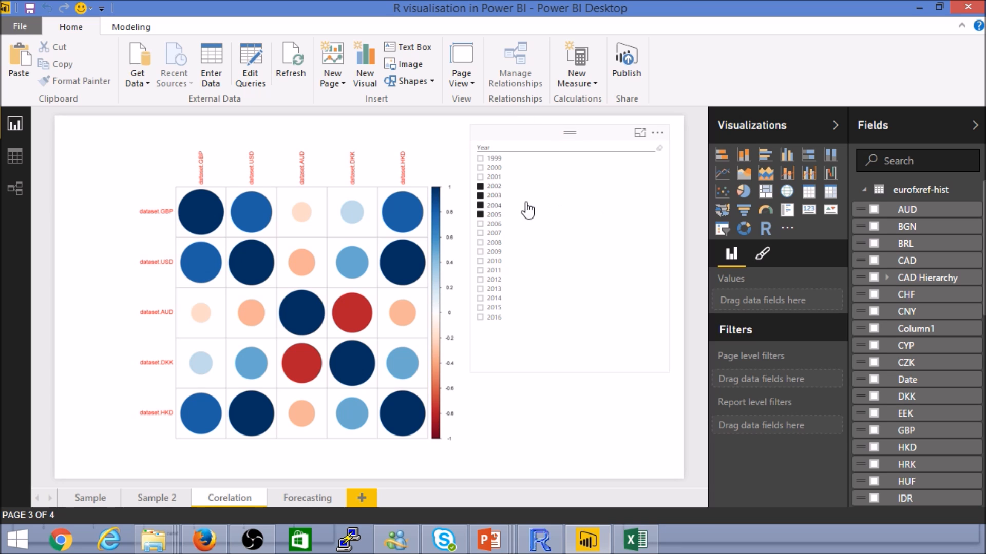
{"action": "left_click", "coordinate": [483, 206]}
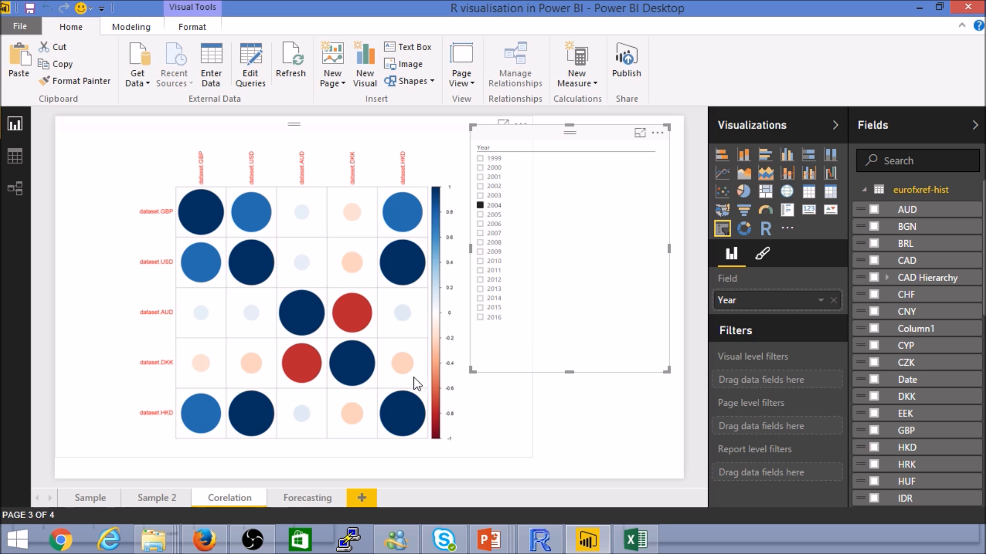
{"action": "left_click", "coordinate": [305, 498]}
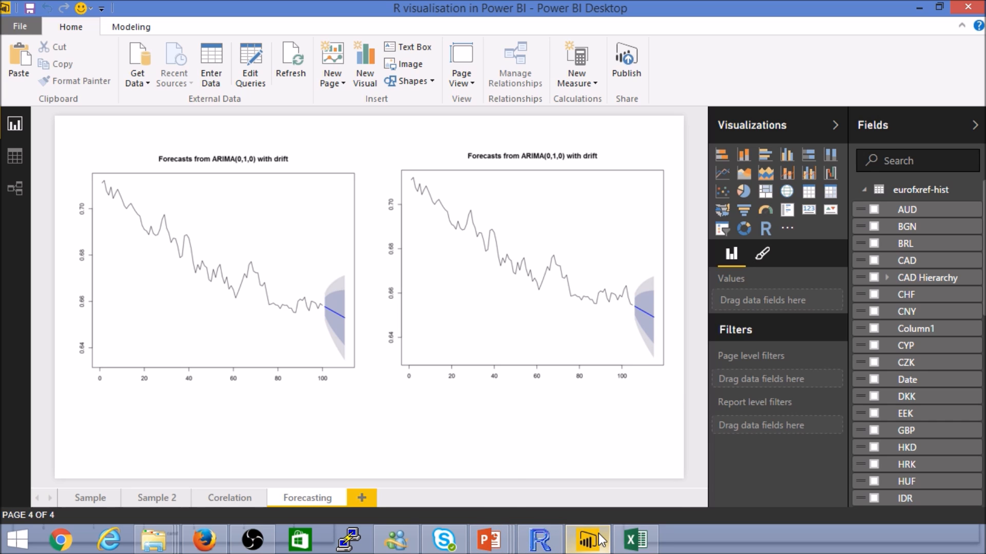
{"action": "mouse_move", "coordinate": [598, 533]}
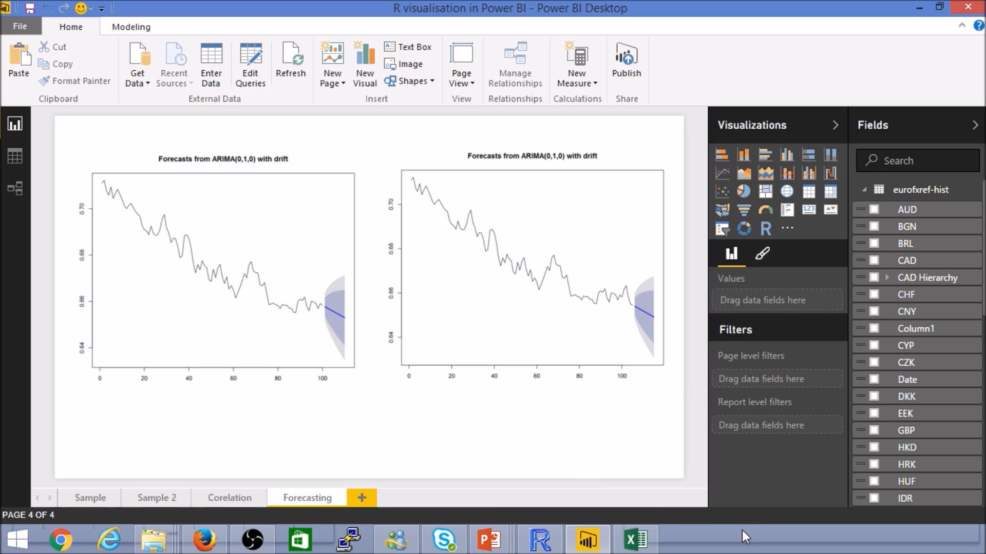